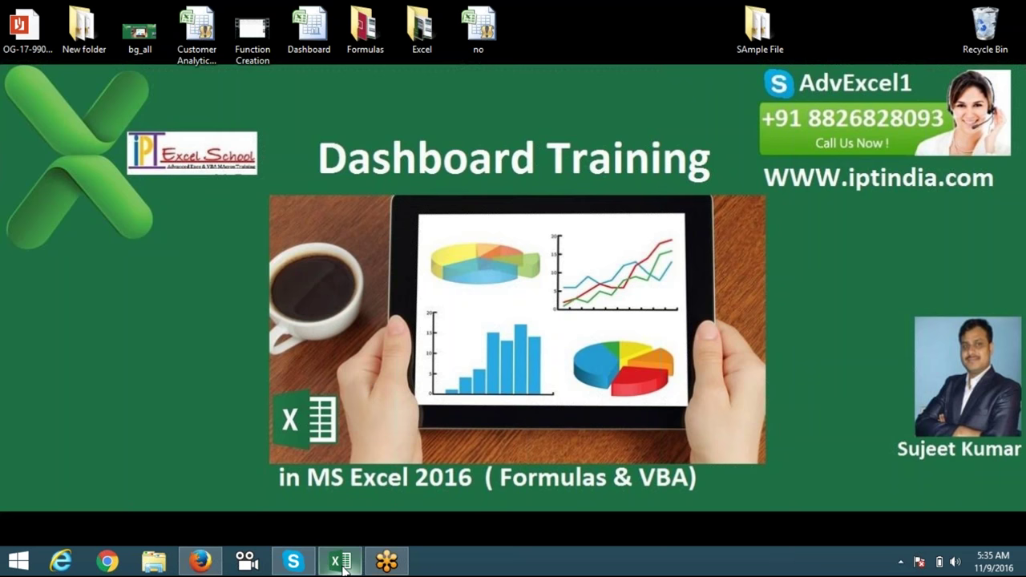
# - Bring the Excel workbook forward, show the Data tab, and review monthly sales on Sheet1–Sheet5
pyautogui.moveTo(340, 561)
pyautogui.click(302, 538)
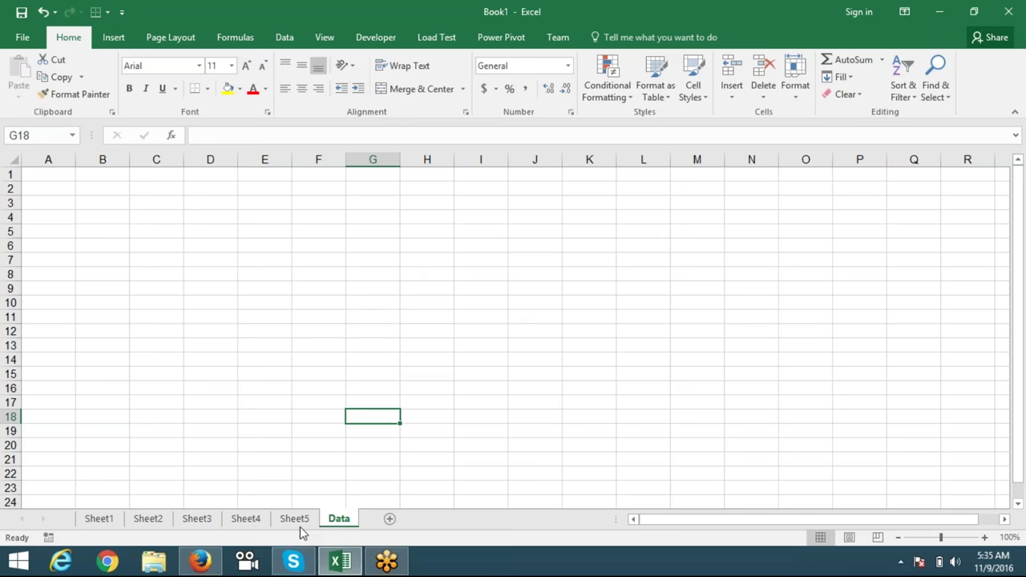
pyautogui.click(291, 37)
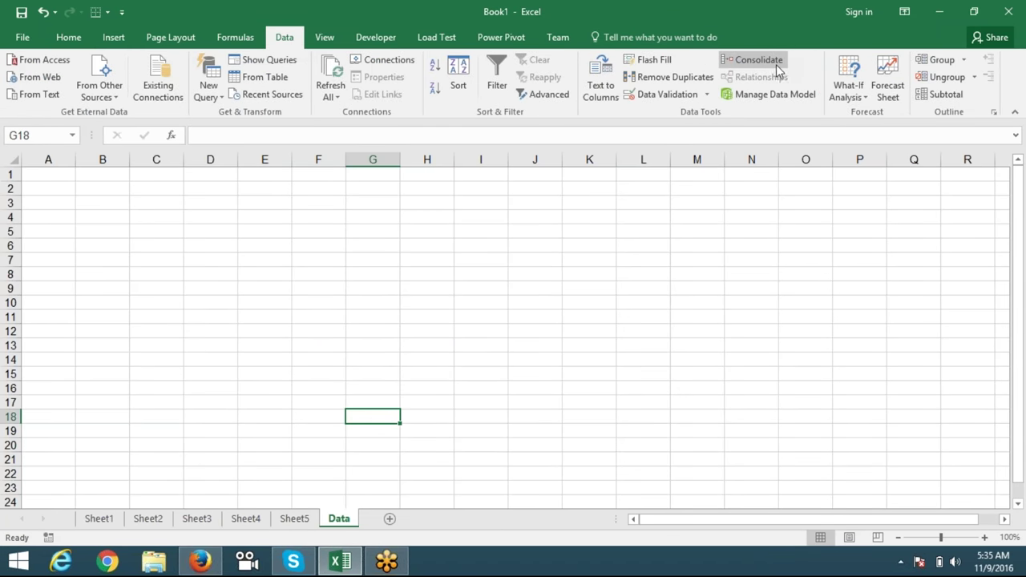
pyautogui.click(100, 519)
pyautogui.click(137, 520)
pyautogui.click(192, 521)
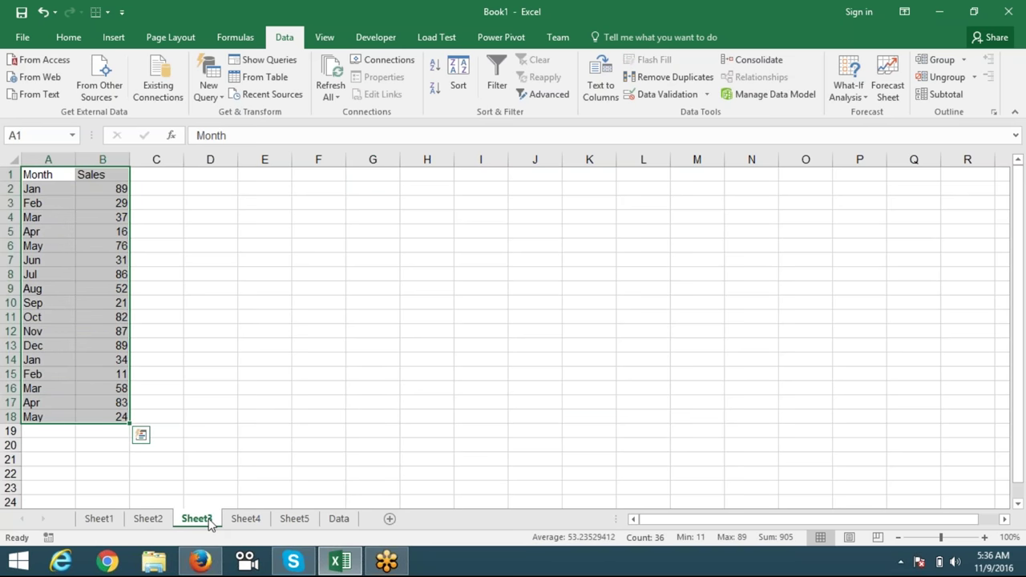
pyautogui.click(245, 519)
pyautogui.click(294, 519)
# - Return to the empty Data sheet and pick cell F9 as the result location
pyautogui.click(338, 519)
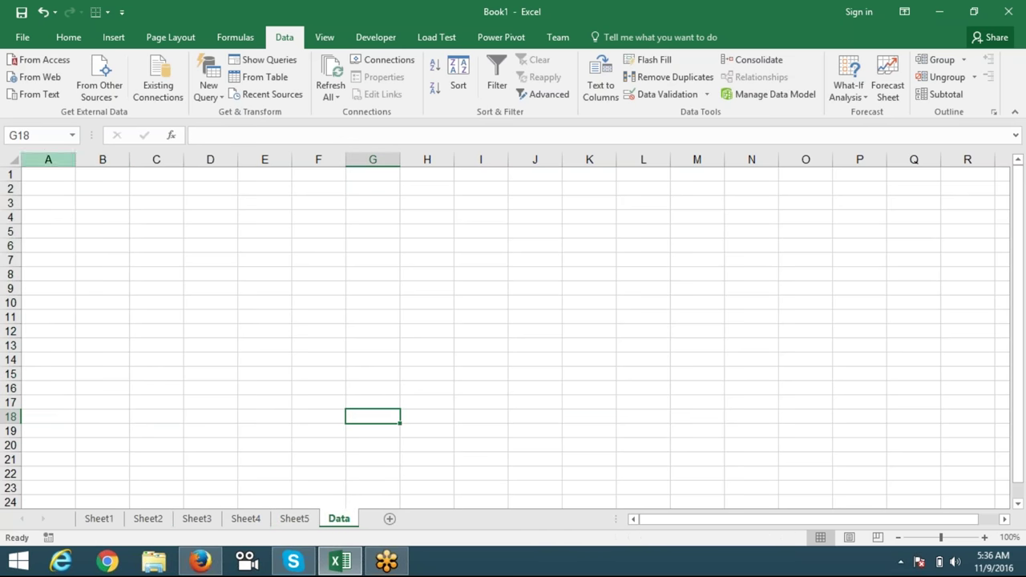
pyautogui.moveTo(46, 174); pyautogui.dragTo(182, 355)
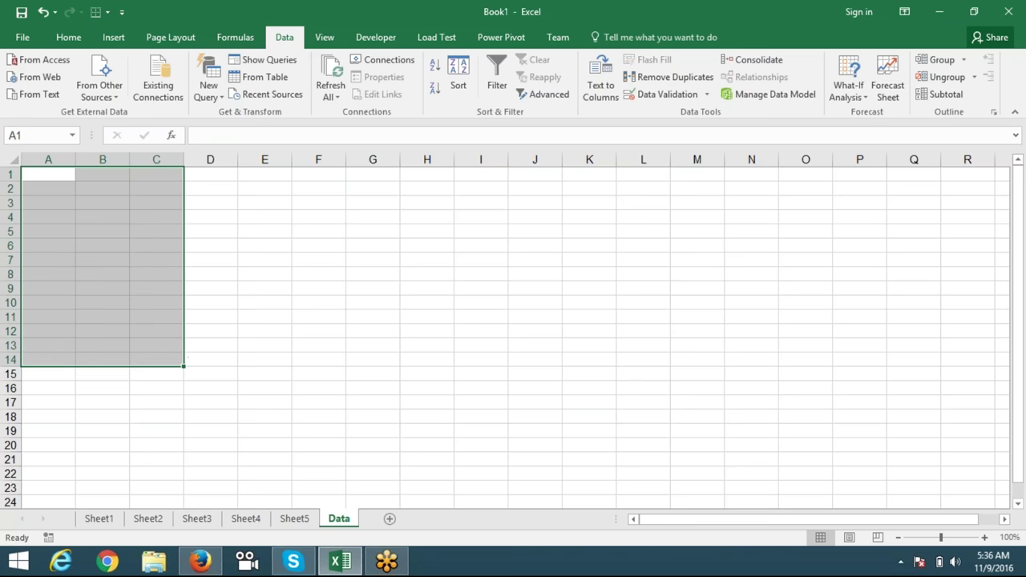
pyautogui.click(292, 285)
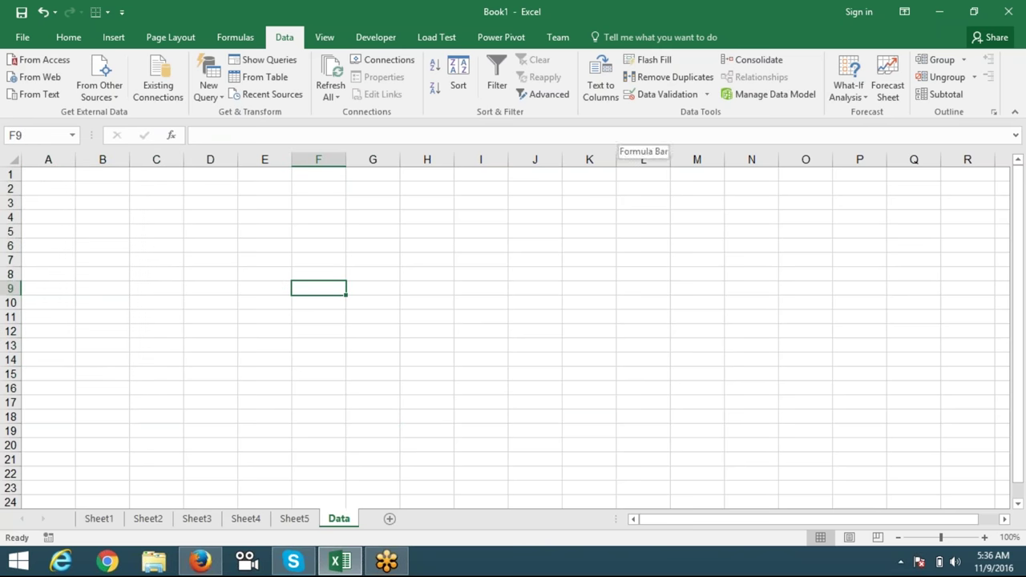
# - Start a consolidation and add the A1:B18 ranges of Sheet1 and Sheet2 as sources
pyautogui.click(759, 60)
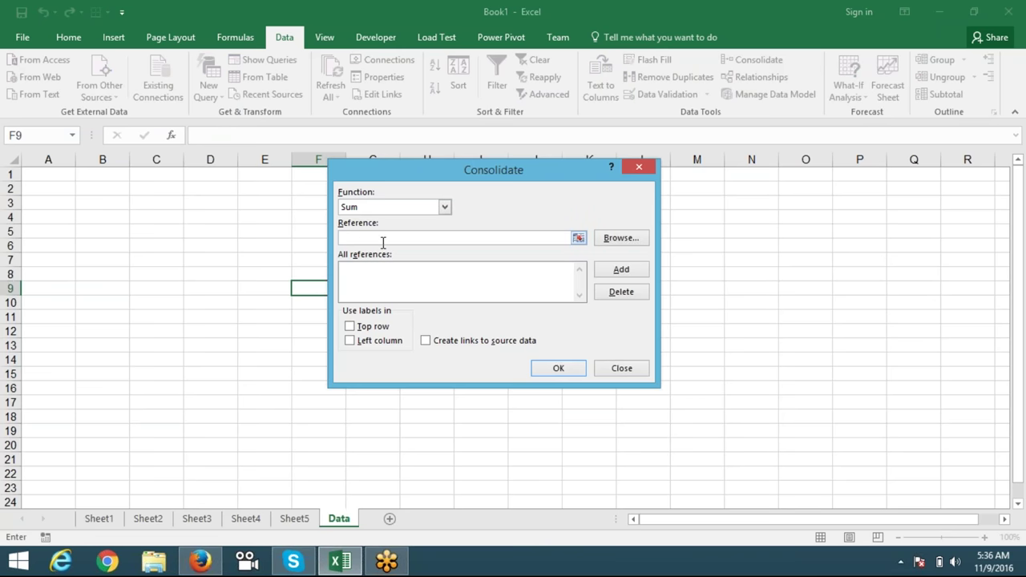
pyautogui.click(96, 519)
pyautogui.click(63, 180)
pyautogui.moveTo(64, 180); pyautogui.dragTo(120, 416)
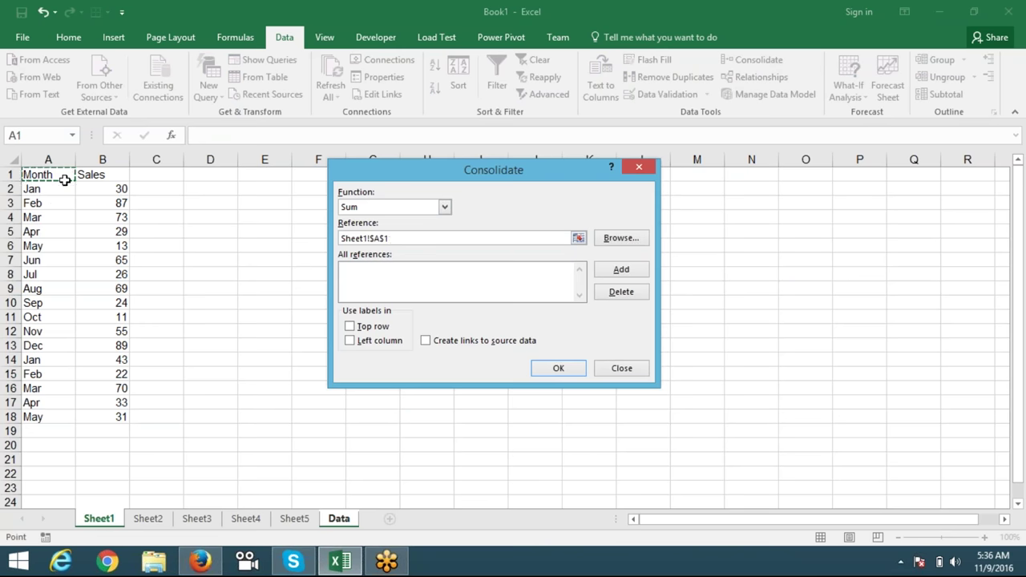
pyautogui.click(609, 271)
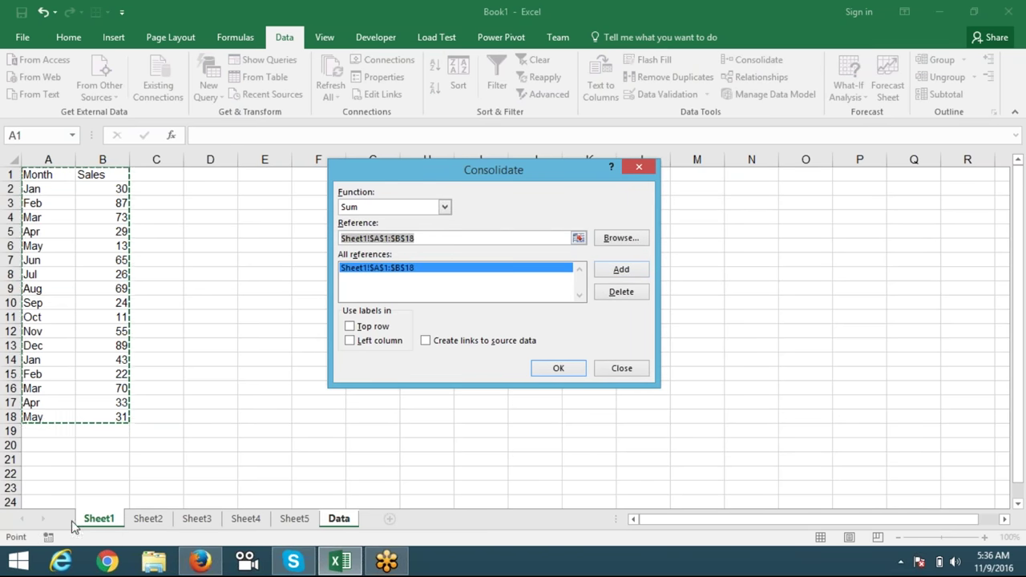
pyautogui.click(148, 519)
pyautogui.click(58, 173)
pyautogui.moveTo(57, 173); pyautogui.dragTo(120, 416)
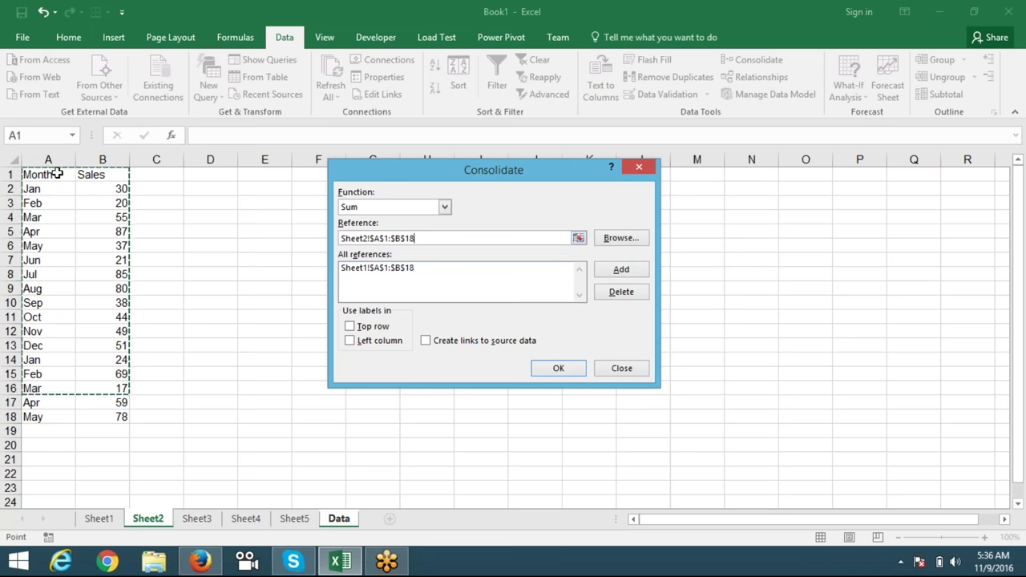
pyautogui.click(605, 275)
# - Add the same A1:B18 range from Sheet3, Sheet4 and Sheet5 to the source list
pyautogui.click(198, 518)
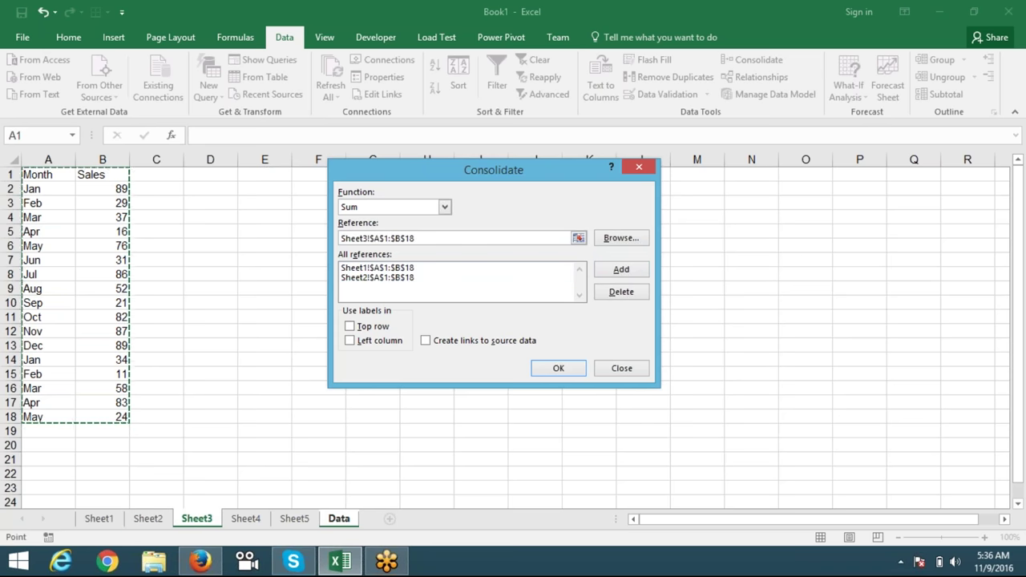
pyautogui.click(623, 277)
pyautogui.click(246, 518)
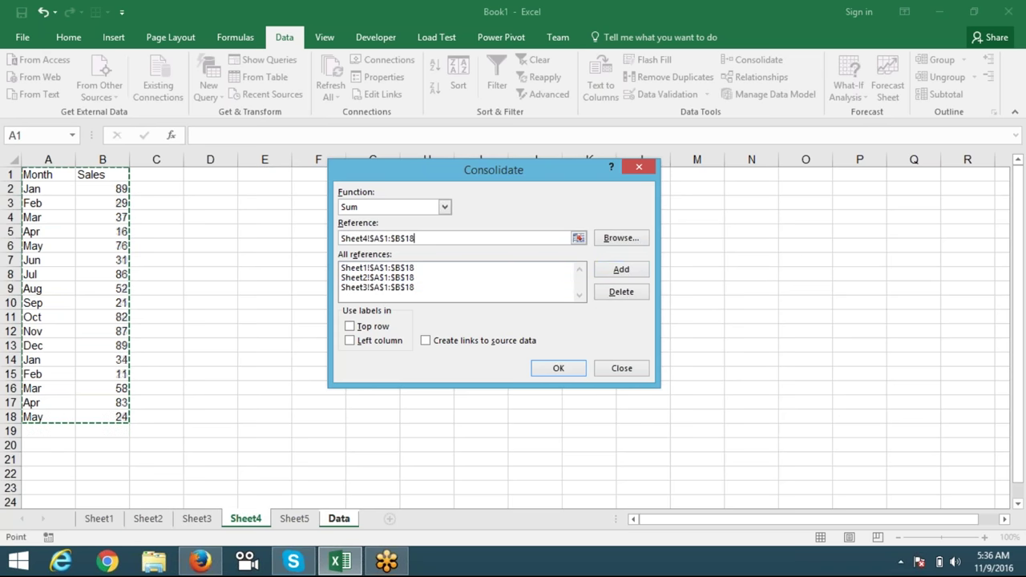
pyautogui.click(613, 277)
pyautogui.click(294, 519)
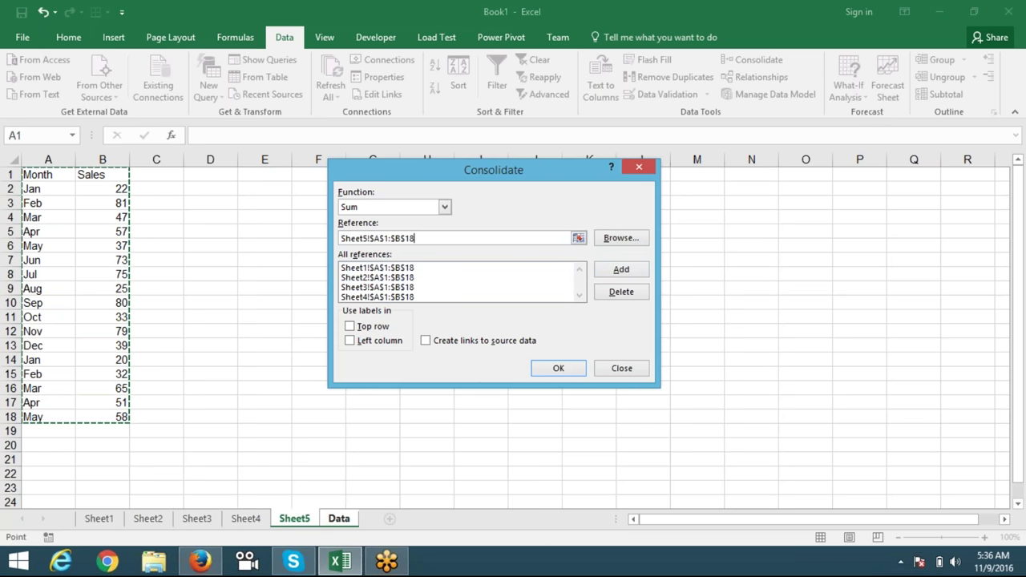
pyautogui.click(609, 272)
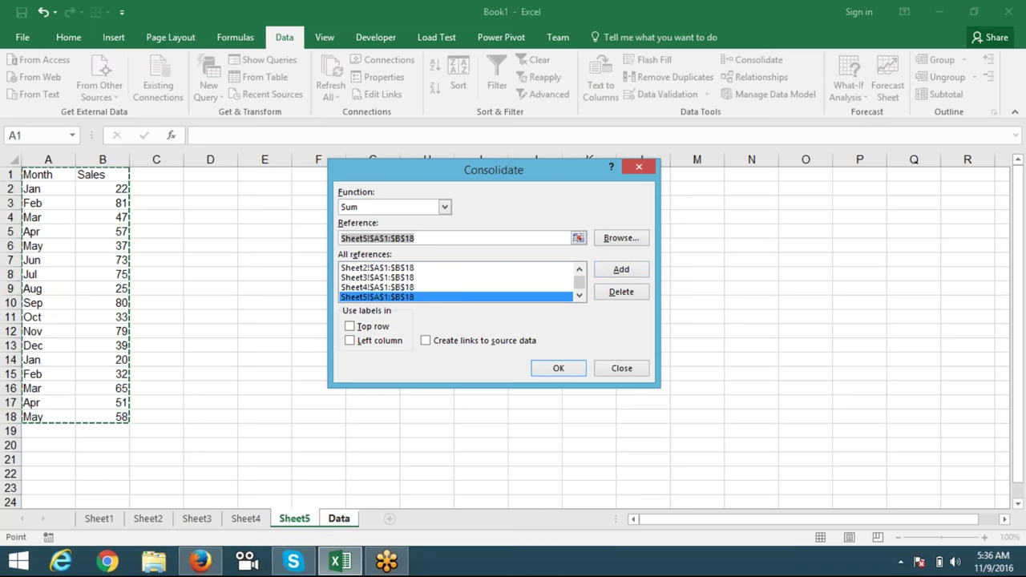
pyautogui.click(445, 208)
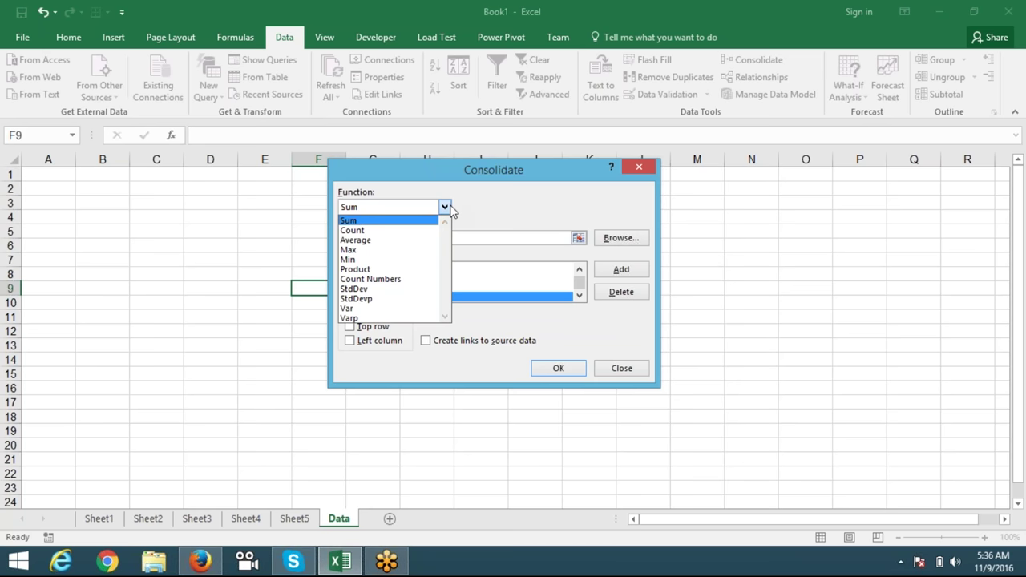
# - Consolidate with Sum, using top-row and left-column labels and links to the source data
pyautogui.click(491, 199)
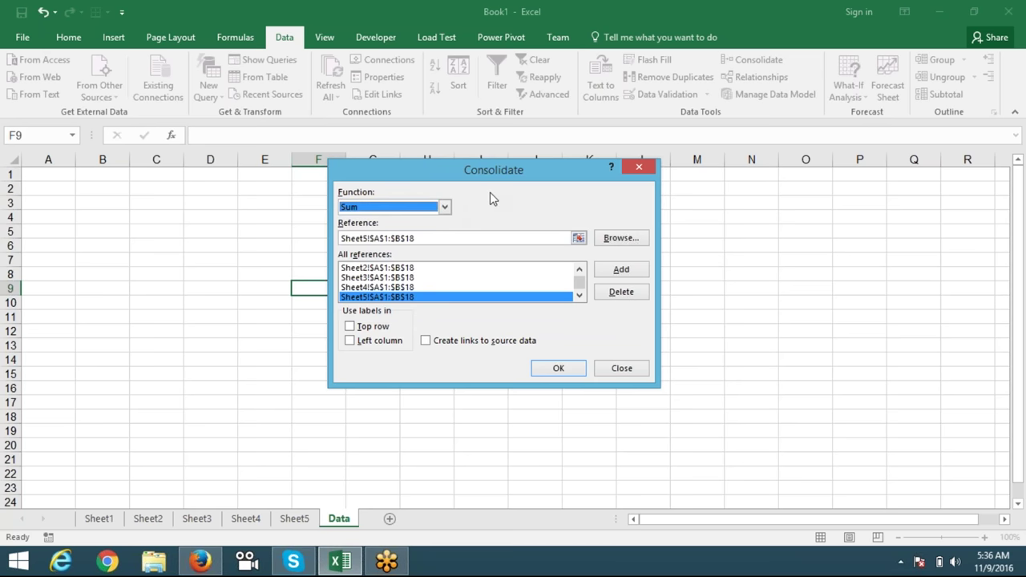
pyautogui.click(350, 326)
pyautogui.click(350, 340)
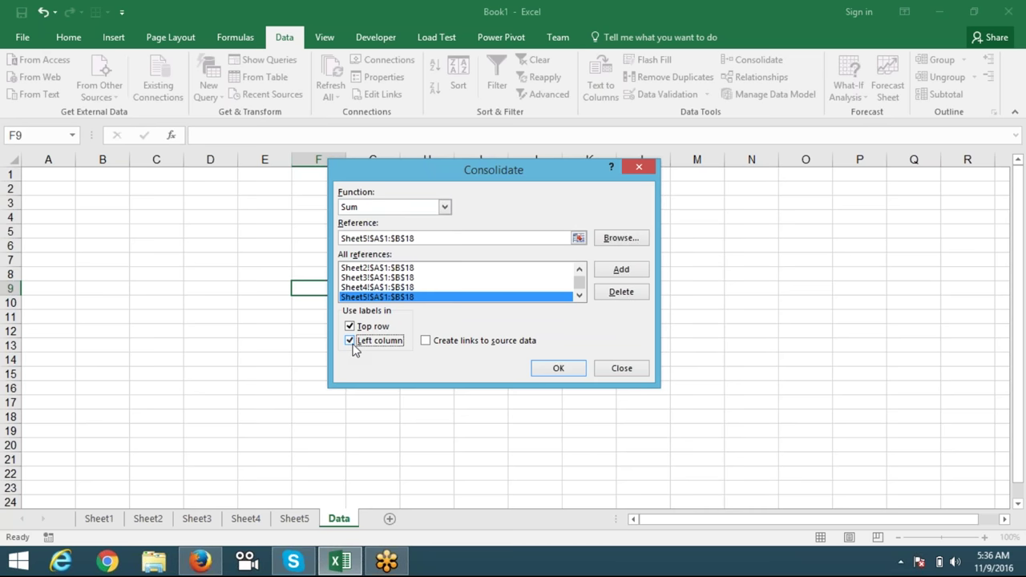
pyautogui.click(428, 342)
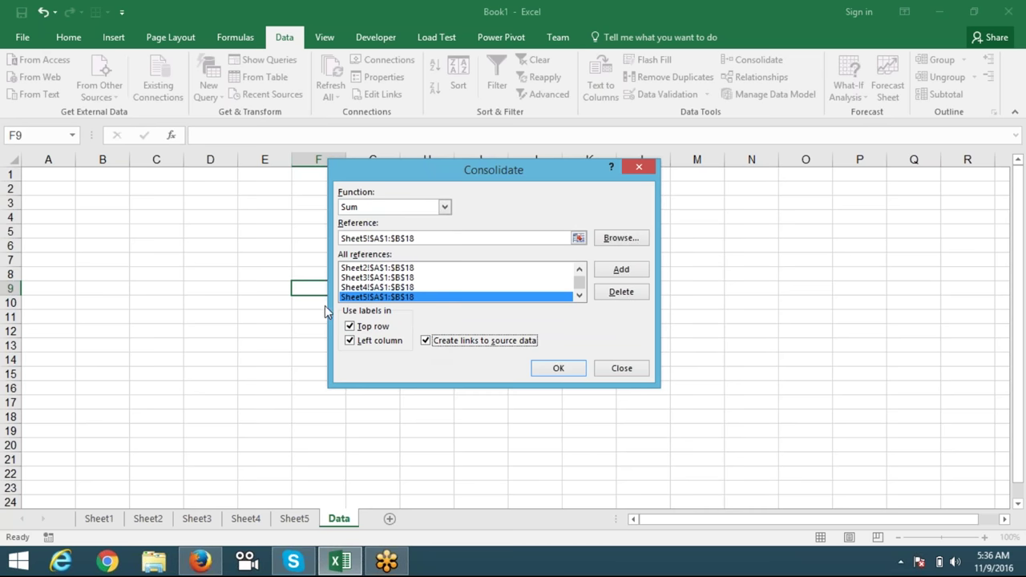
pyautogui.click(557, 370)
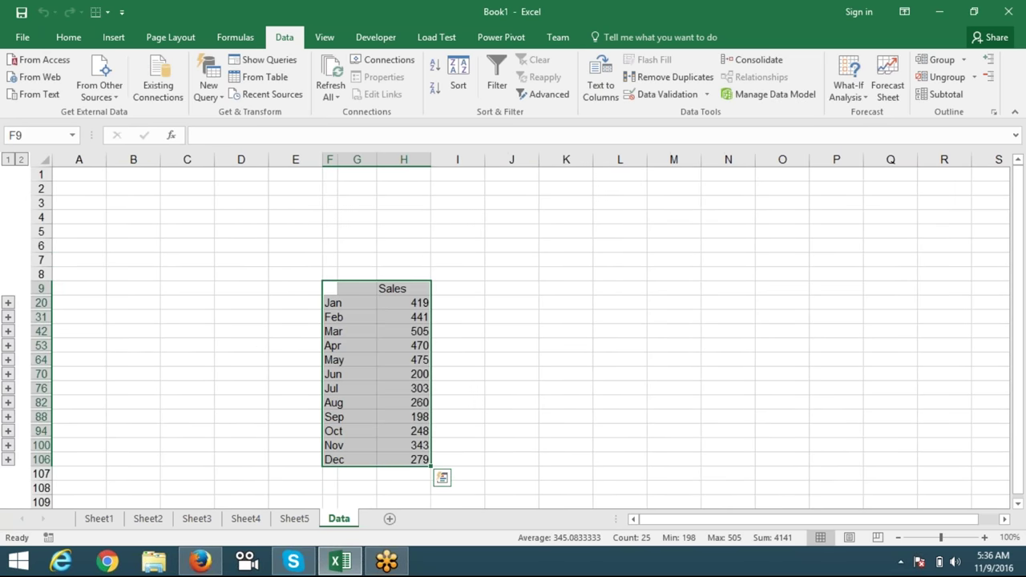
# - Delete the empty rows 1–8 above the consolidated table on the Data sheet
pyautogui.moveTo(40, 274); pyautogui.dragTo(40, 173)
pyautogui.rightClick(45, 193)
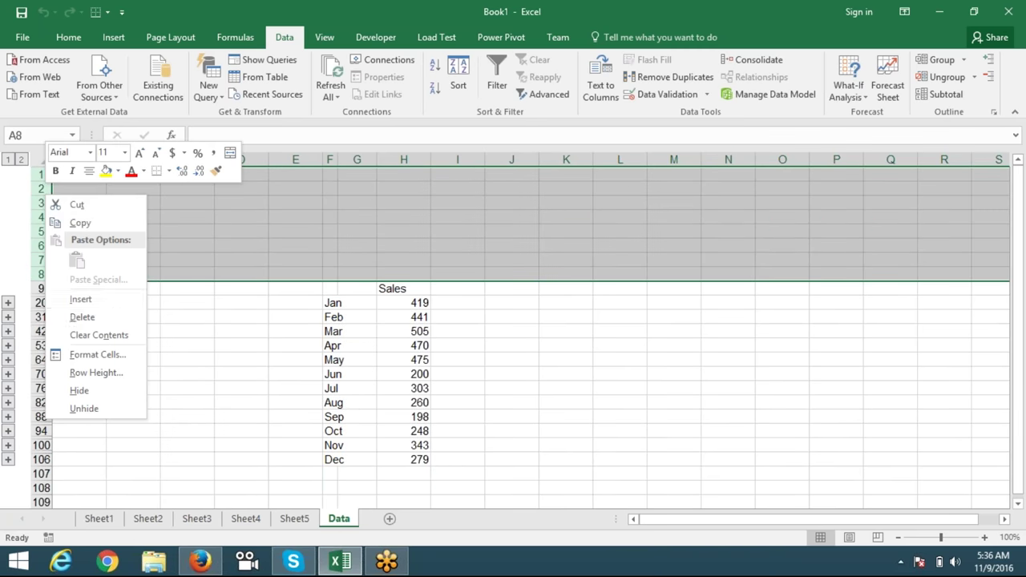
pyautogui.click(85, 317)
pyautogui.click(135, 289)
pyautogui.click(278, 230)
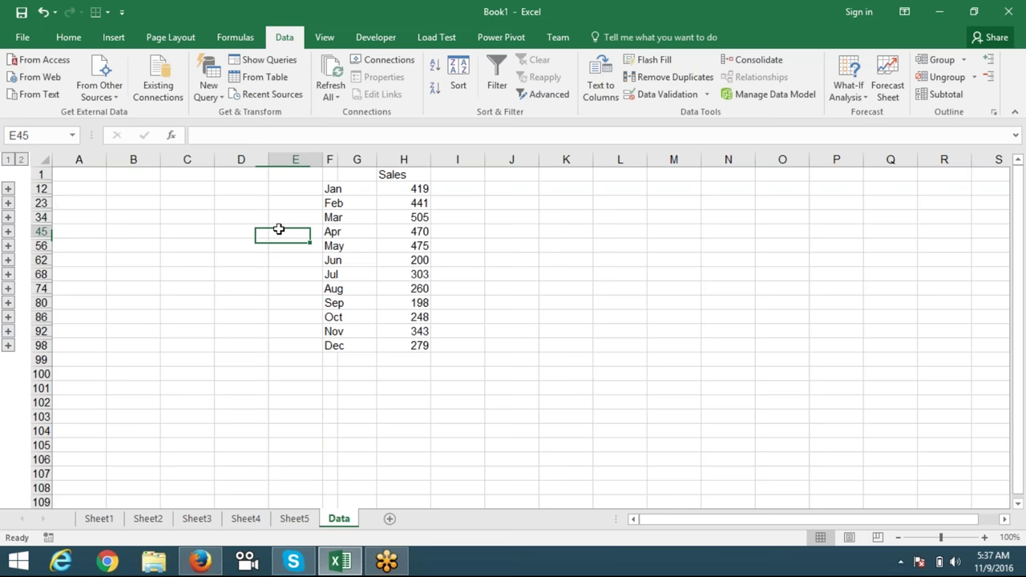
pyautogui.click(339, 191)
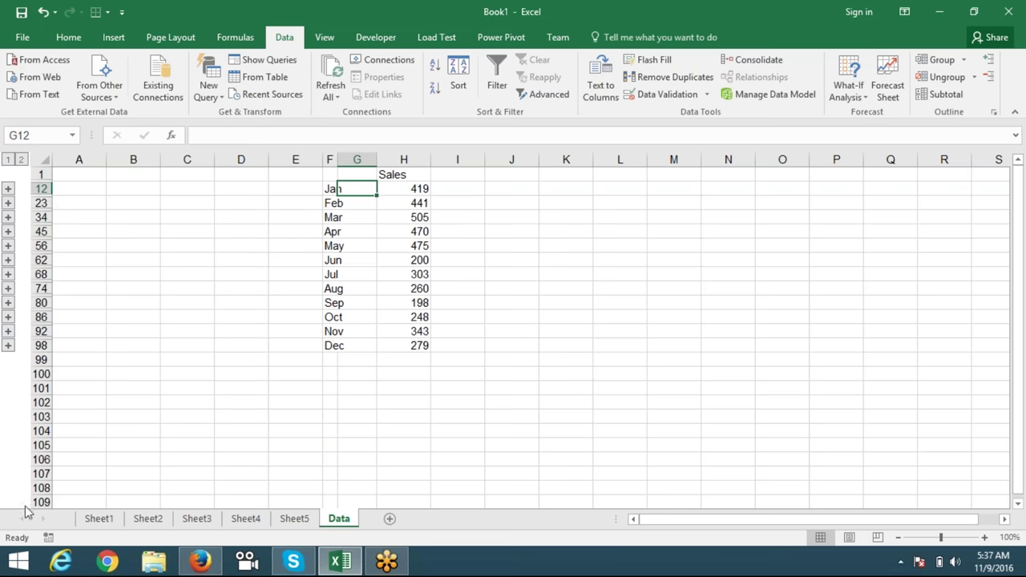
# - Review the source data on Sheet1, Sheet4 and Sheet5, then return to the Data sheet
pyautogui.click(99, 518)
pyautogui.click(256, 521)
pyautogui.click(295, 522)
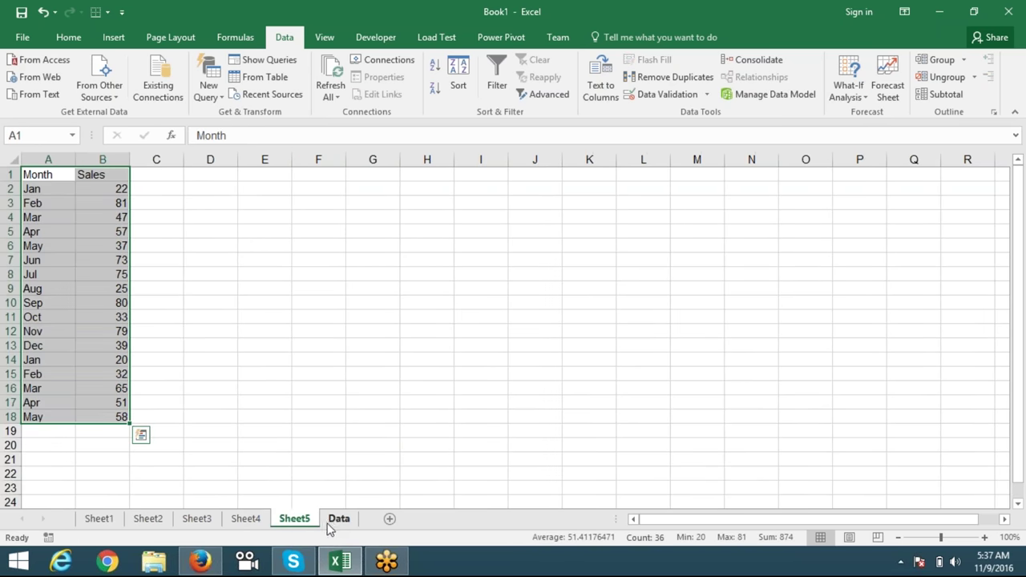
pyautogui.click(338, 519)
# - Inspect January's total formula, widen column F, and check the repeated Jan entry on Sheet1
pyautogui.click(420, 190)
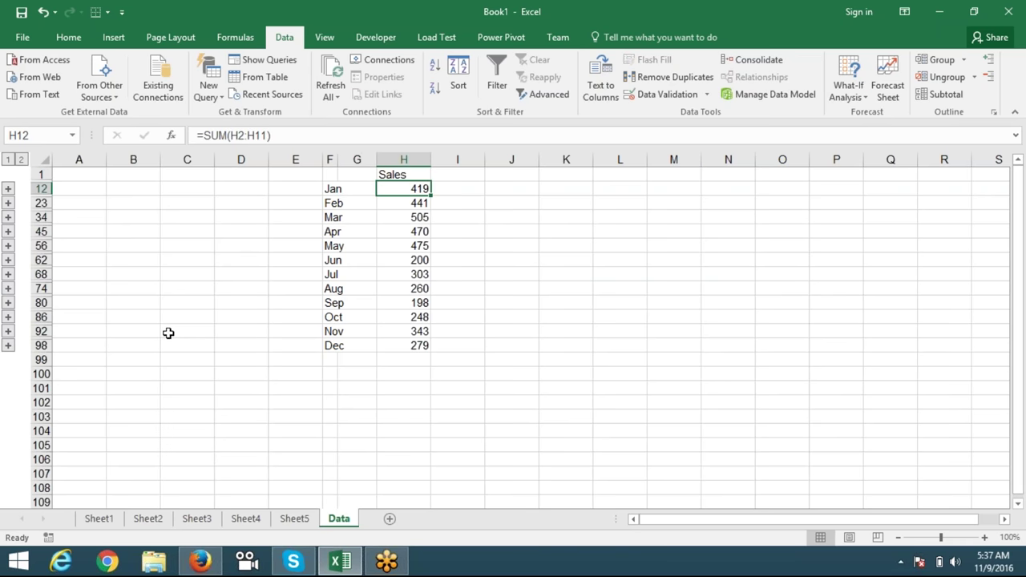
pyautogui.doubleClick(336, 160)
pyautogui.click(99, 519)
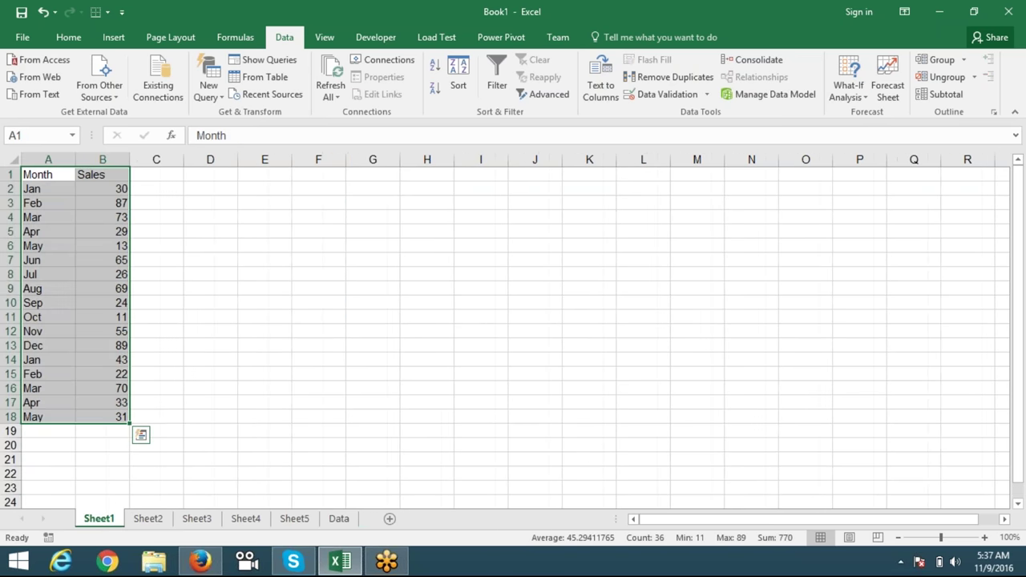
pyautogui.click(43, 356)
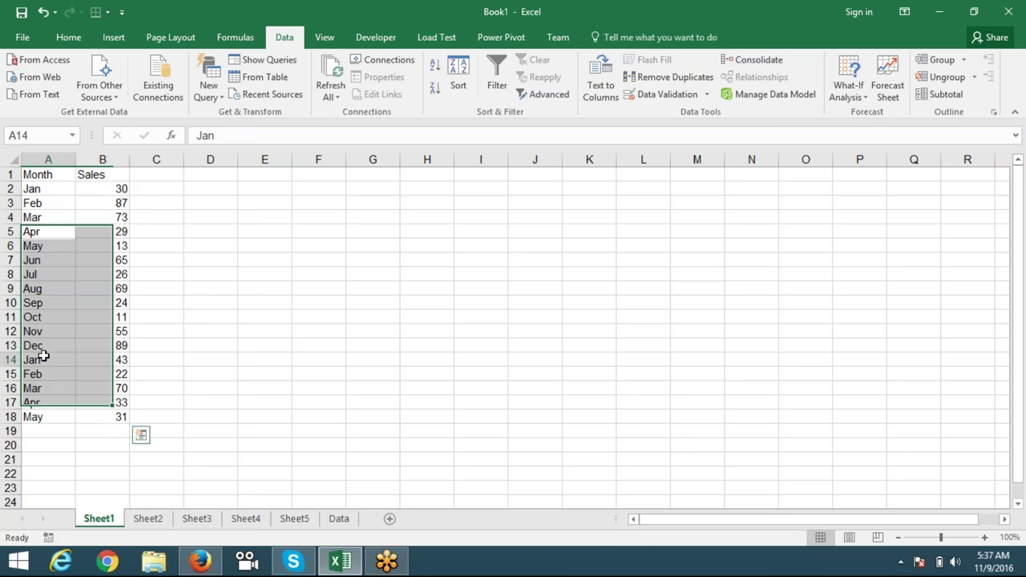
pyautogui.click(339, 518)
# - Expand the Jan total to inspect its linked source formulas in H2:H4, then select Sheet1's B2
pyautogui.click(333, 190)
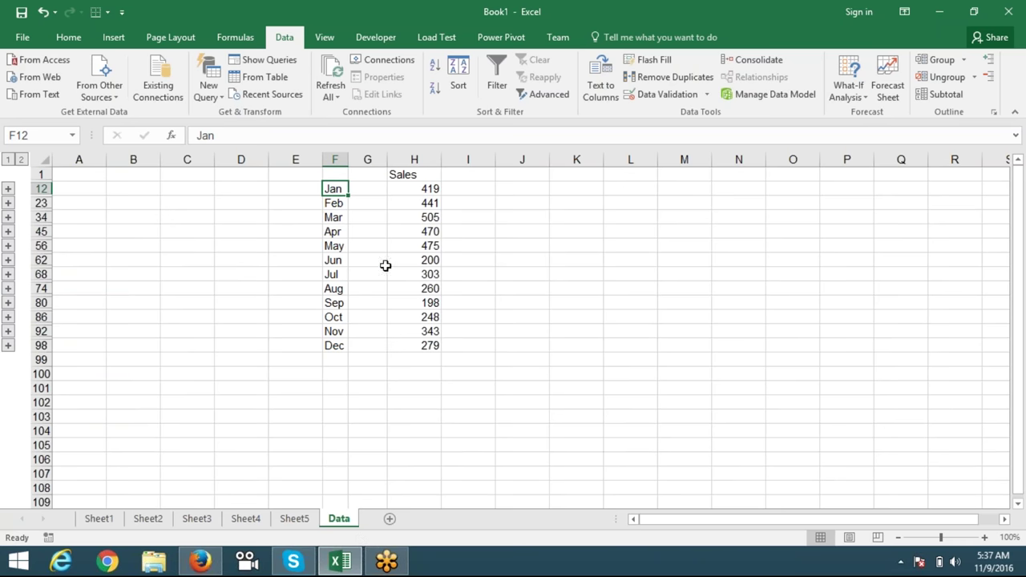
pyautogui.click(413, 190)
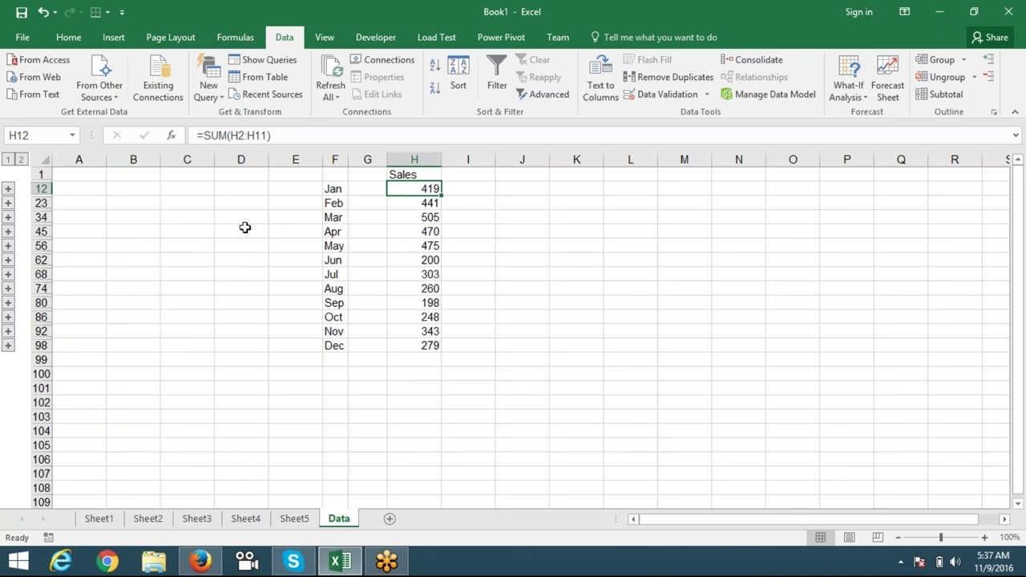
pyautogui.click(8, 191)
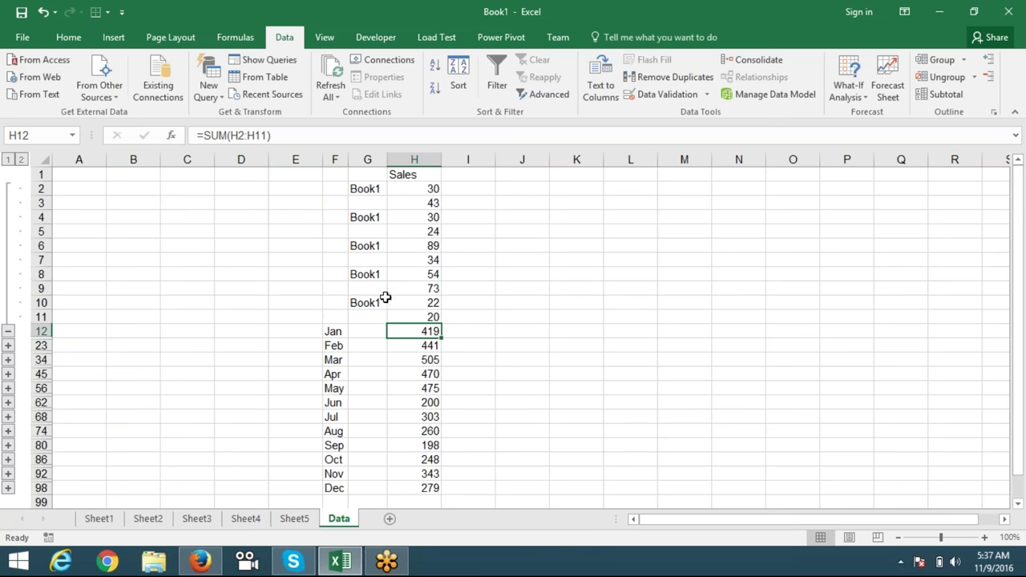
pyautogui.click(355, 189)
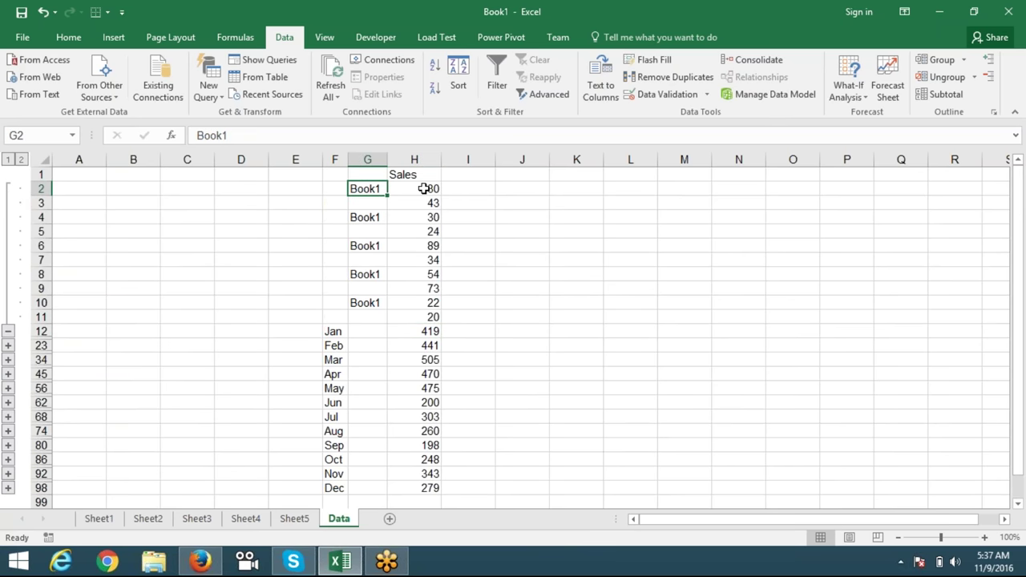
pyautogui.moveTo(423, 189); pyautogui.dragTo(423, 202)
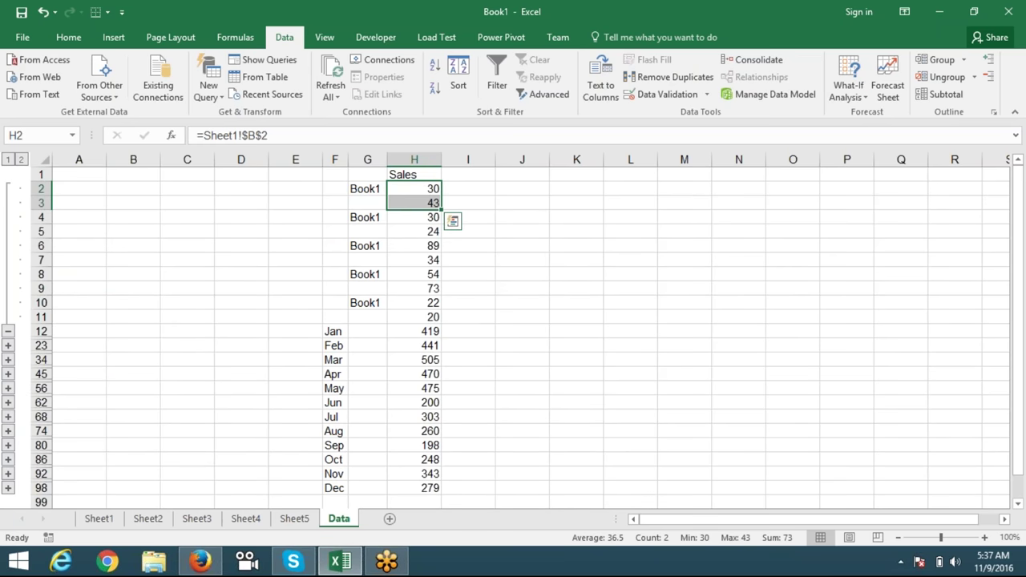
pyautogui.scroll(-3, 385, 376)
pyautogui.scroll(3, 385, 379)
pyautogui.doubleClick(431, 217)
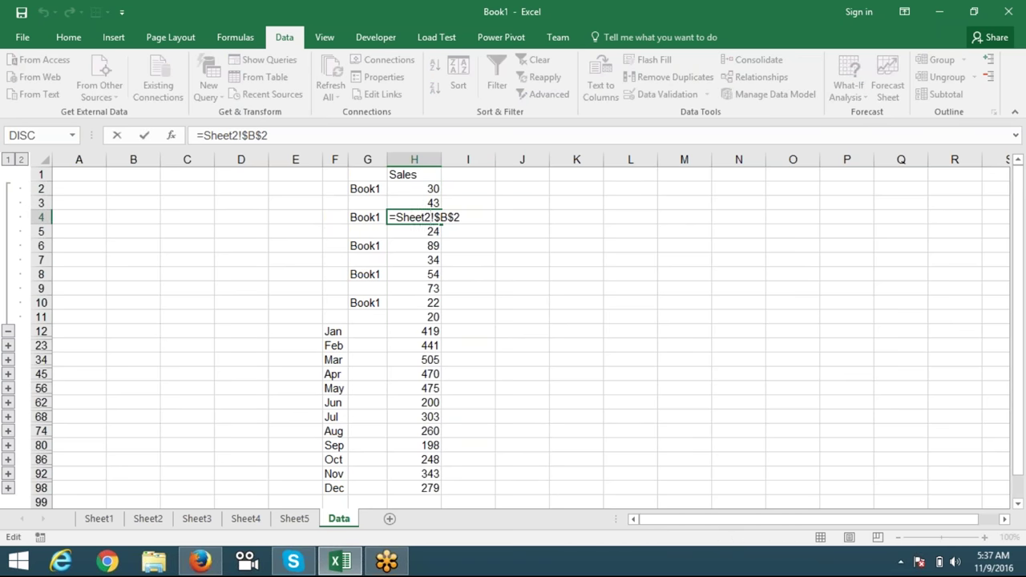
pyautogui.press('Return')
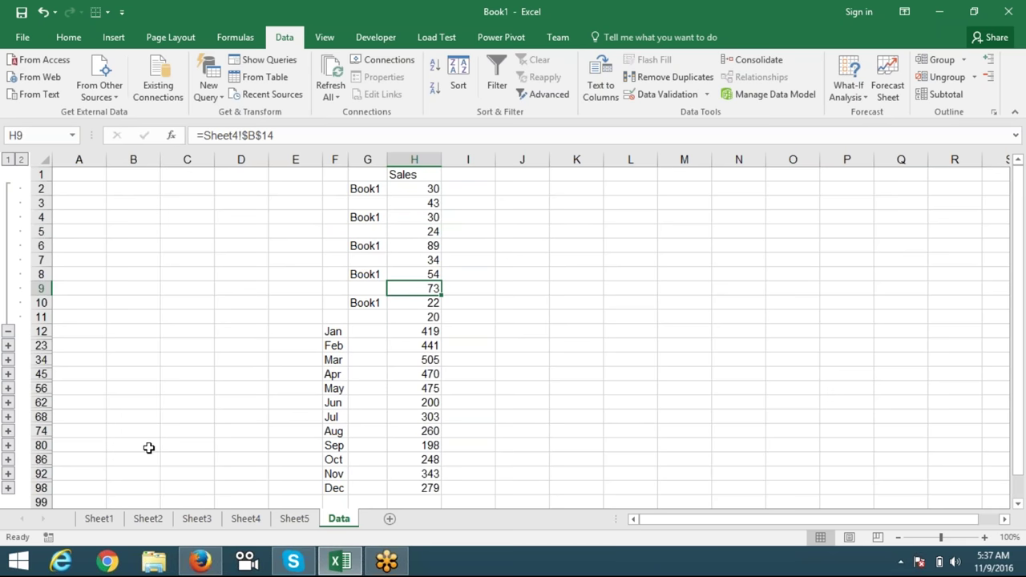
pyautogui.click(99, 518)
pyautogui.click(110, 188)
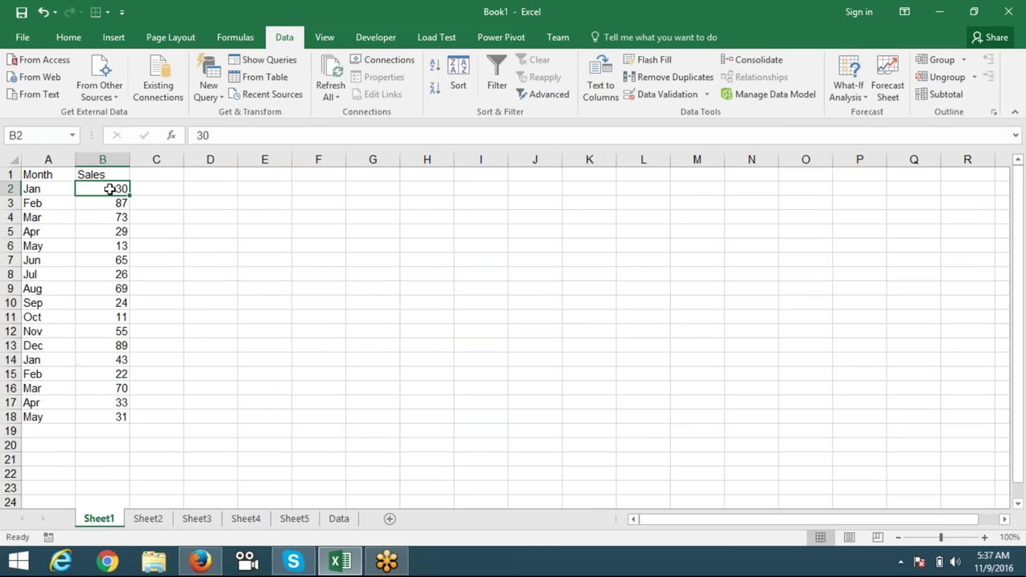
# - Change Sheet1's January sales in B2 to 300
pyautogui.press('Down')
pyautogui.click(110, 188)
pyautogui.write('300')
pyautogui.press('Return')
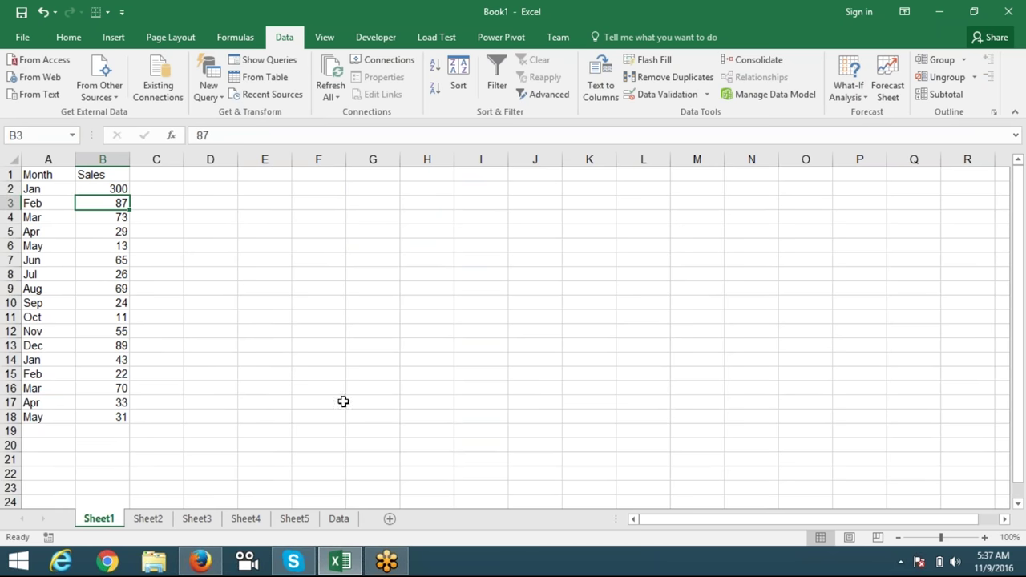
# - On the Data sheet, collapse the Jan source rows and check the monthly total formulas through Jul
pyautogui.click(339, 518)
pyautogui.click(424, 191)
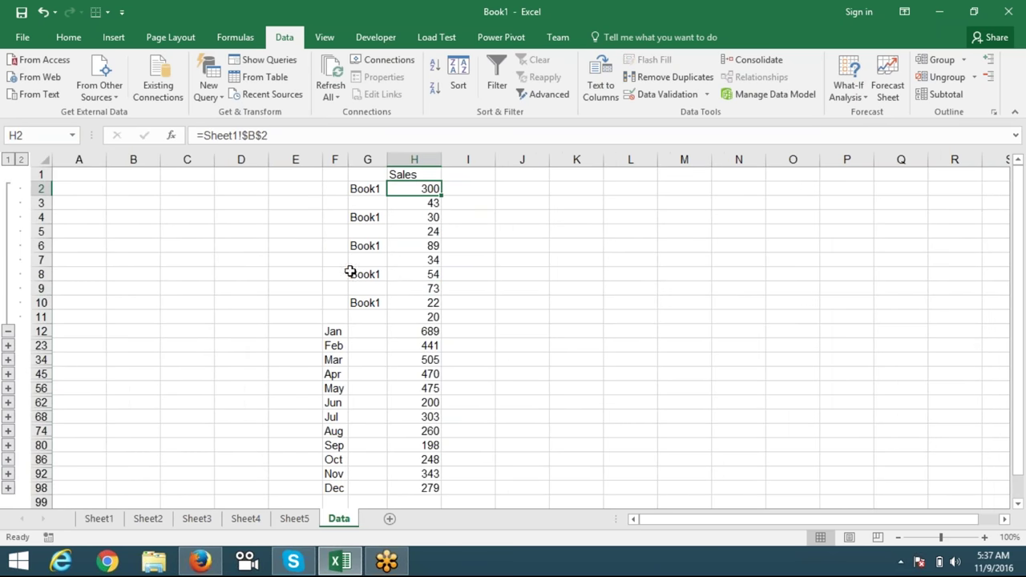
pyautogui.click(11, 330)
pyautogui.click(416, 188)
pyautogui.click(417, 203)
pyautogui.click(418, 218)
pyautogui.click(420, 232)
pyautogui.click(422, 246)
pyautogui.click(423, 273)
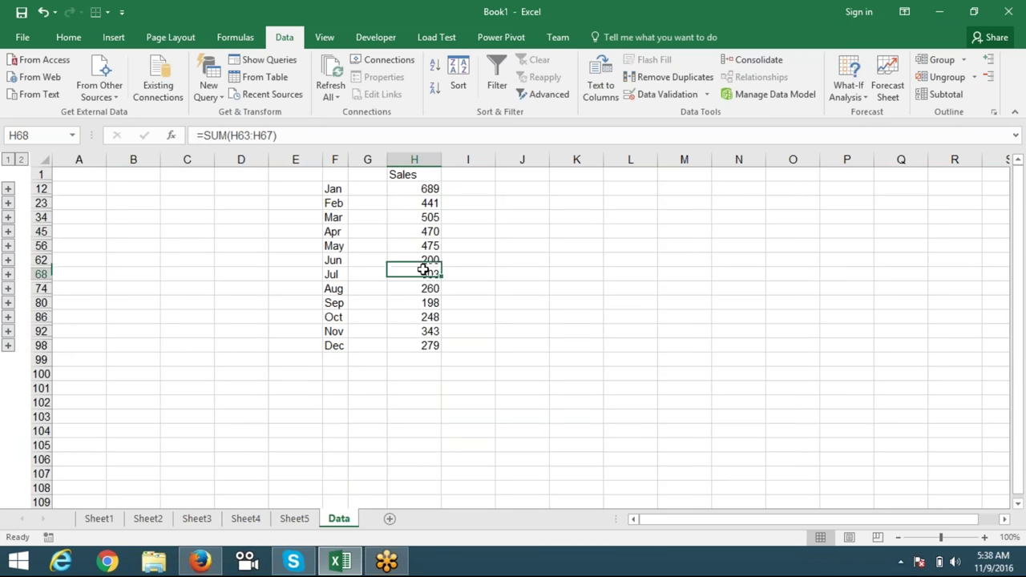
# - Check the Aug, Sep and Oct total formulas
pyautogui.click(421, 289)
pyautogui.click(421, 303)
pyautogui.click(422, 318)
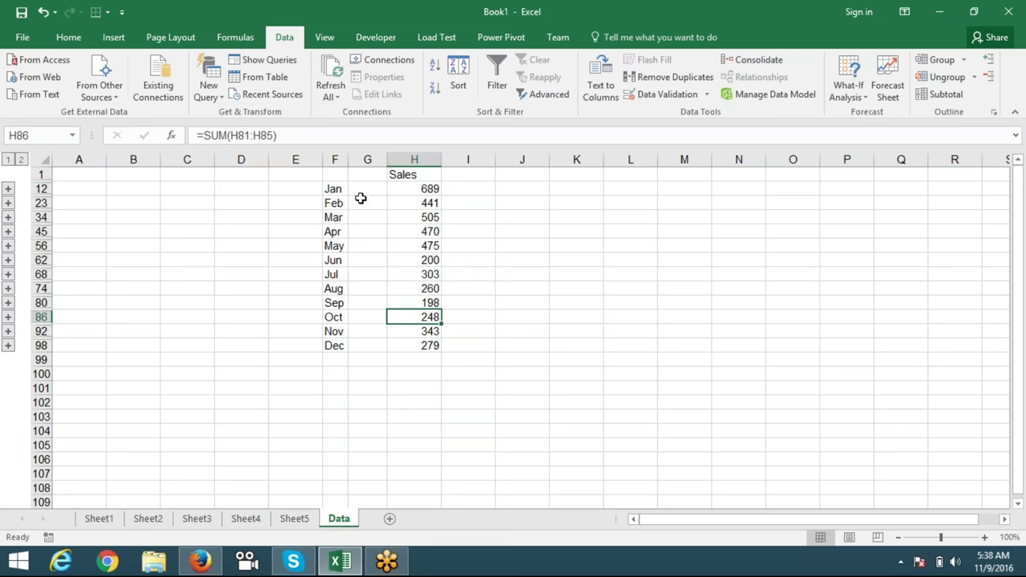
# - Chart the Jan–Dec month names and Sales totals as a clustered column chart beside the table
pyautogui.moveTo(334, 190); pyautogui.dragTo(334, 346)
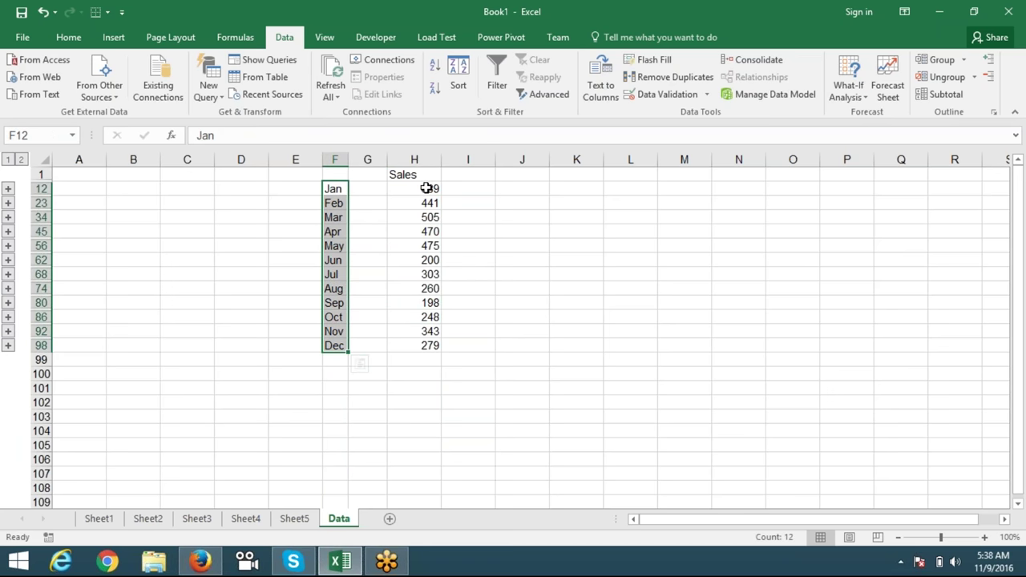
pyautogui.keyDown('ctrl'); pyautogui.moveTo(425, 188); pyautogui.dragTo(416, 345); pyautogui.keyUp('ctrl')
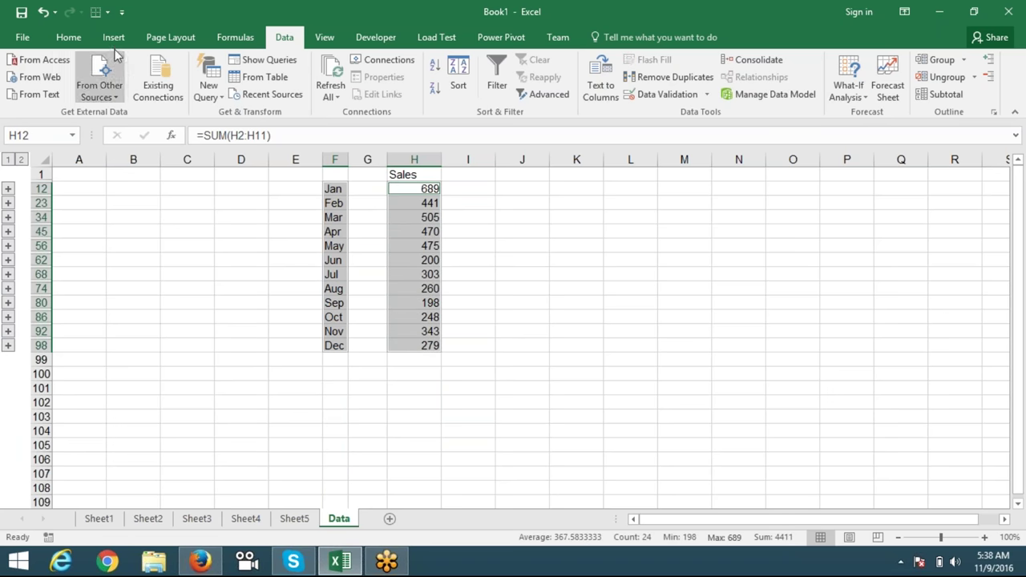
pyautogui.click(113, 38)
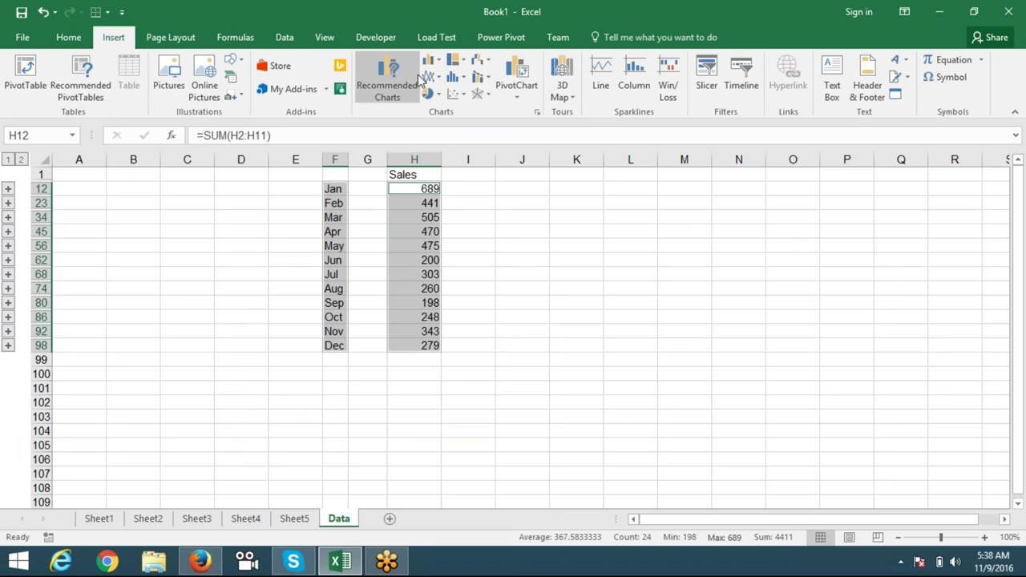
pyautogui.click(433, 60)
pyautogui.click(443, 112)
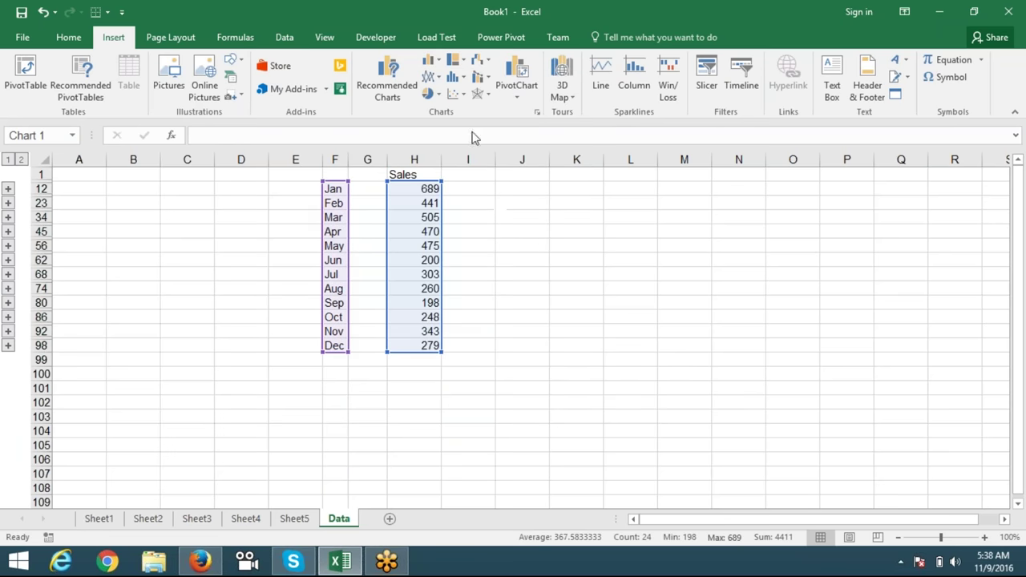
pyautogui.moveTo(485, 264); pyautogui.dragTo(575, 197)
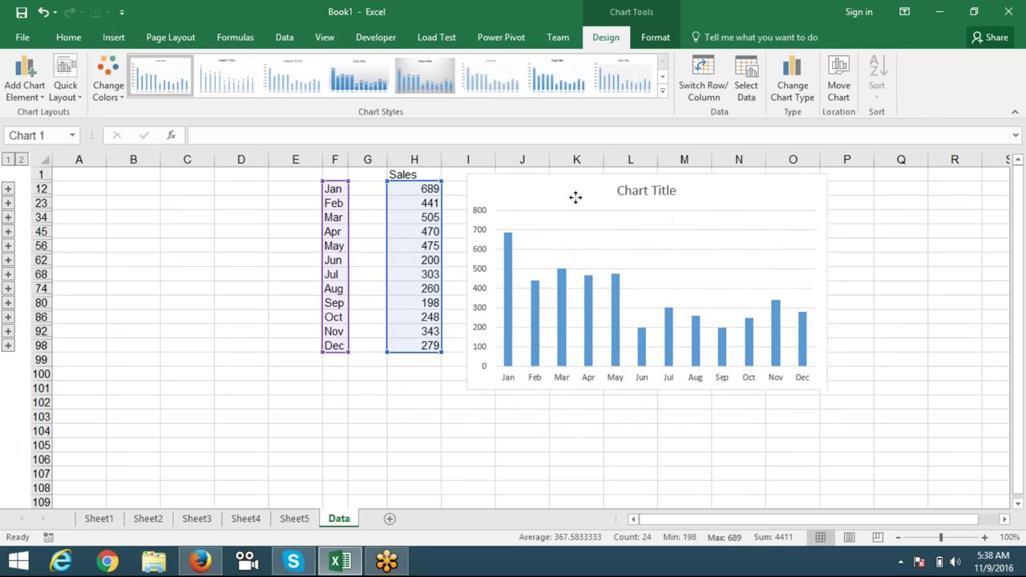
pyautogui.click(378, 403)
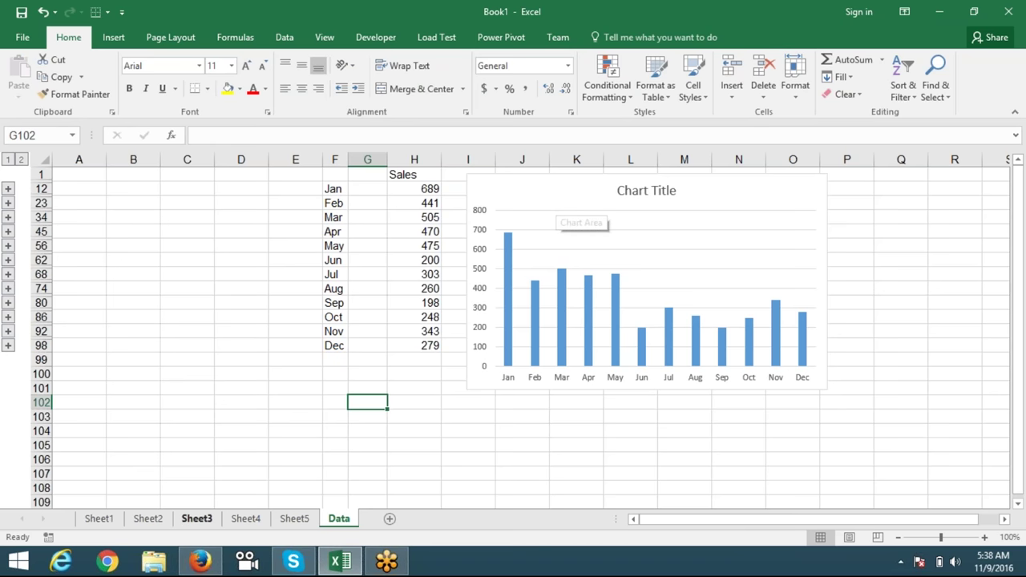
# - Change Sheet2's March sales in B4 to 500 and view the updated chart on the Data sheet
pyautogui.click(147, 519)
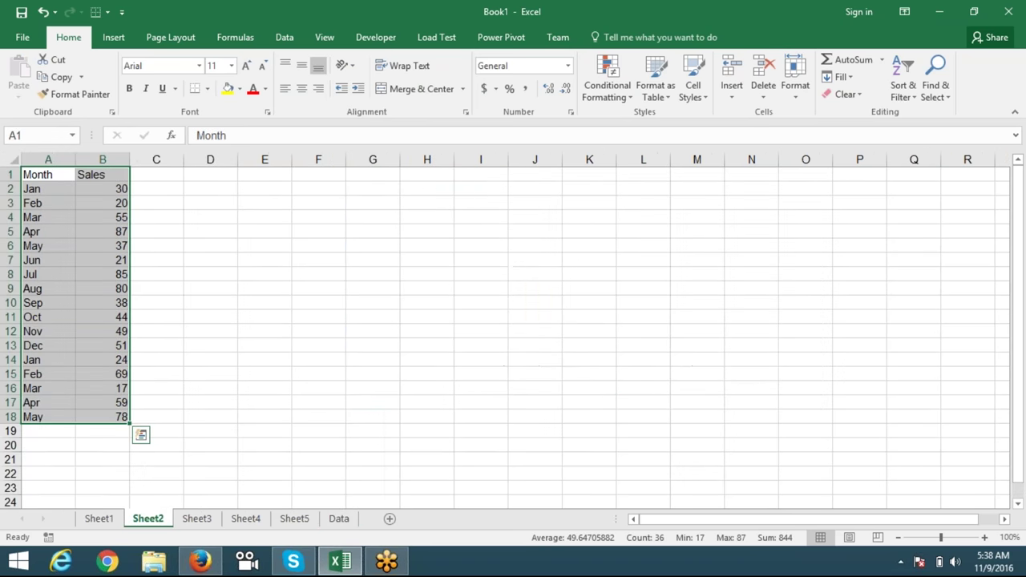
pyautogui.click(102, 218)
pyautogui.write('500')
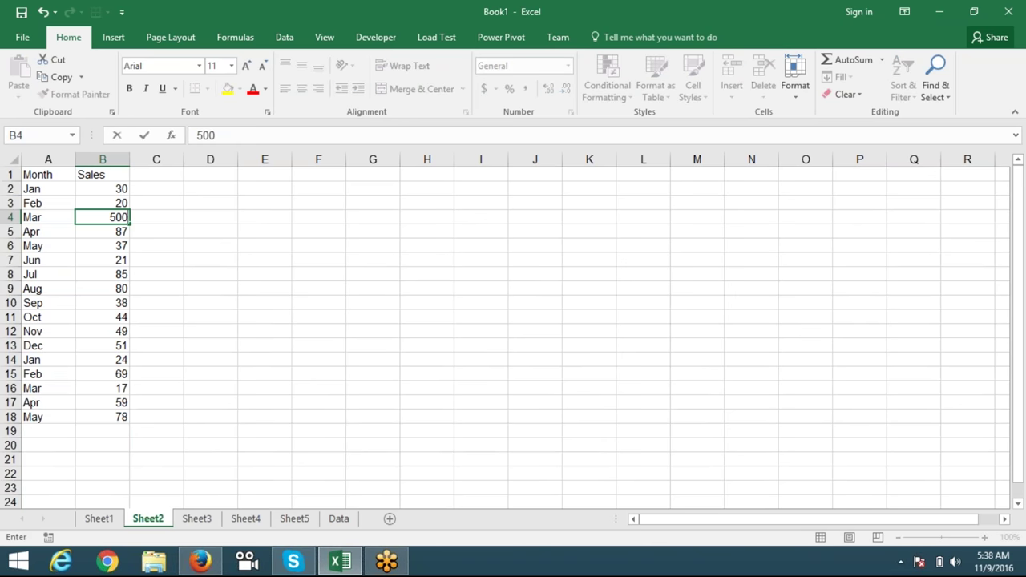
pyautogui.press('Return')
pyautogui.click(339, 519)
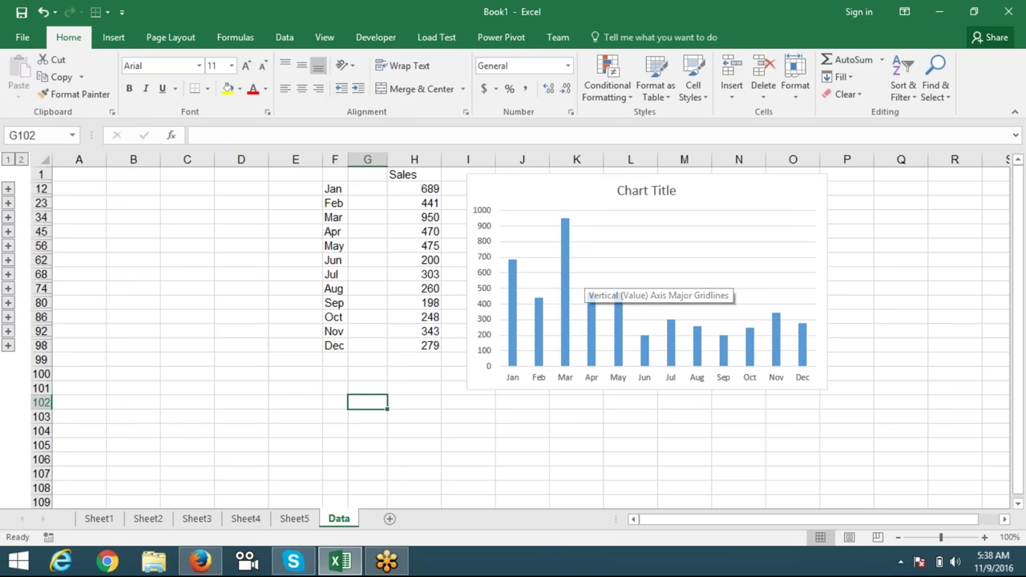
pyautogui.click(291, 35)
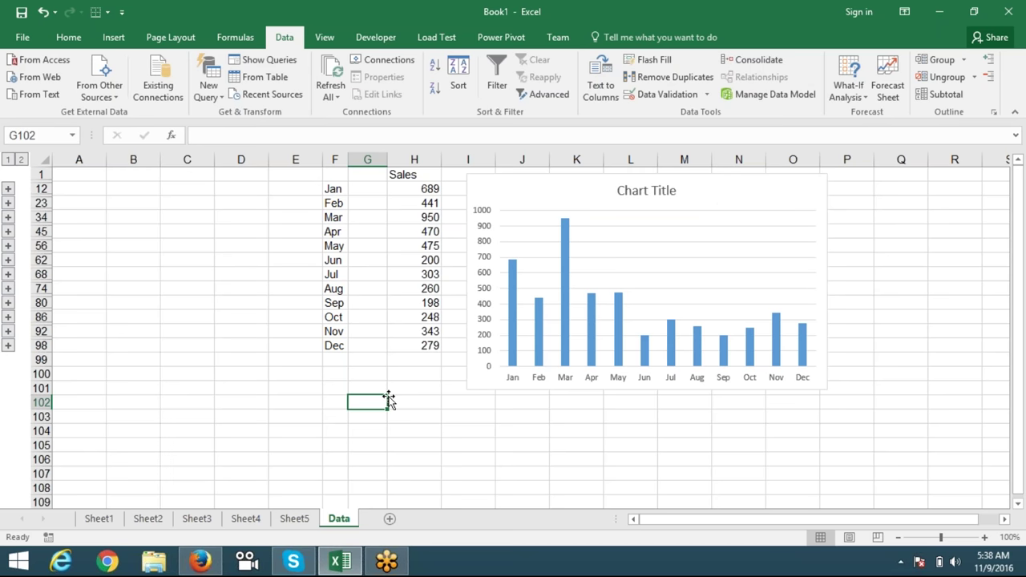
# - Add a new Sheet7 and open the PivotTable and PivotChart Wizard with Alt, D, P
pyautogui.click(390, 519)
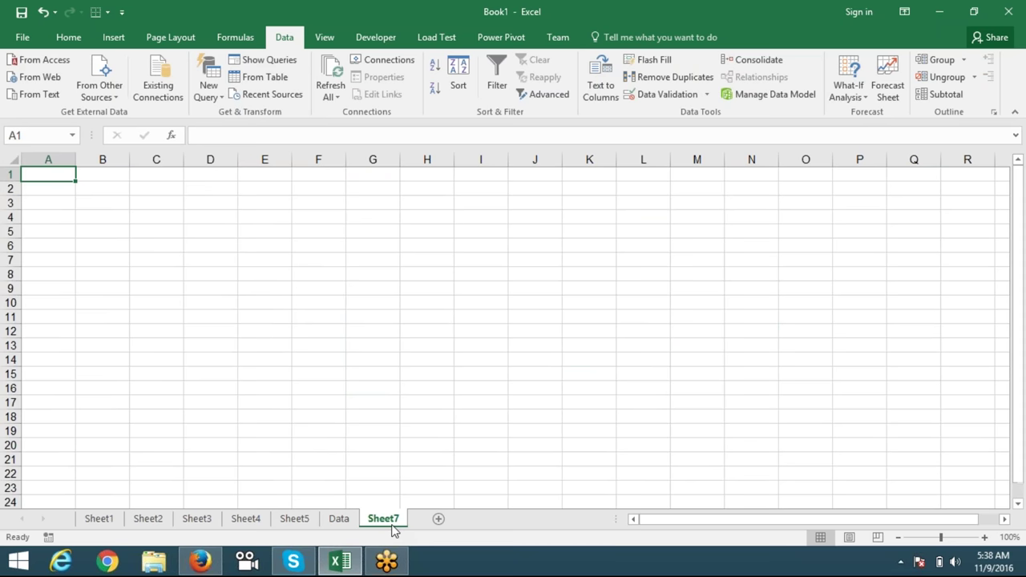
pyautogui.press('alt')
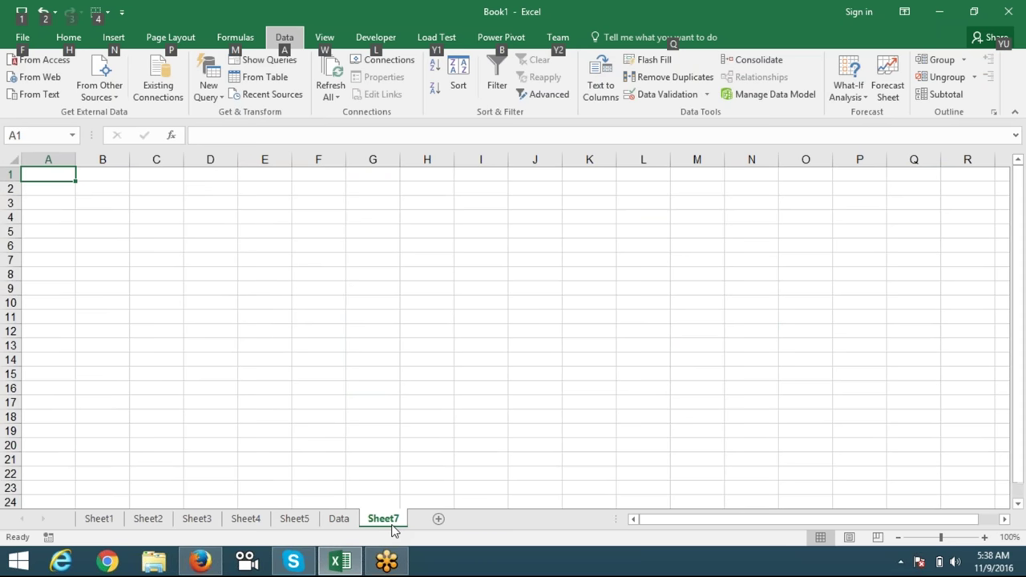
pyautogui.press('d')
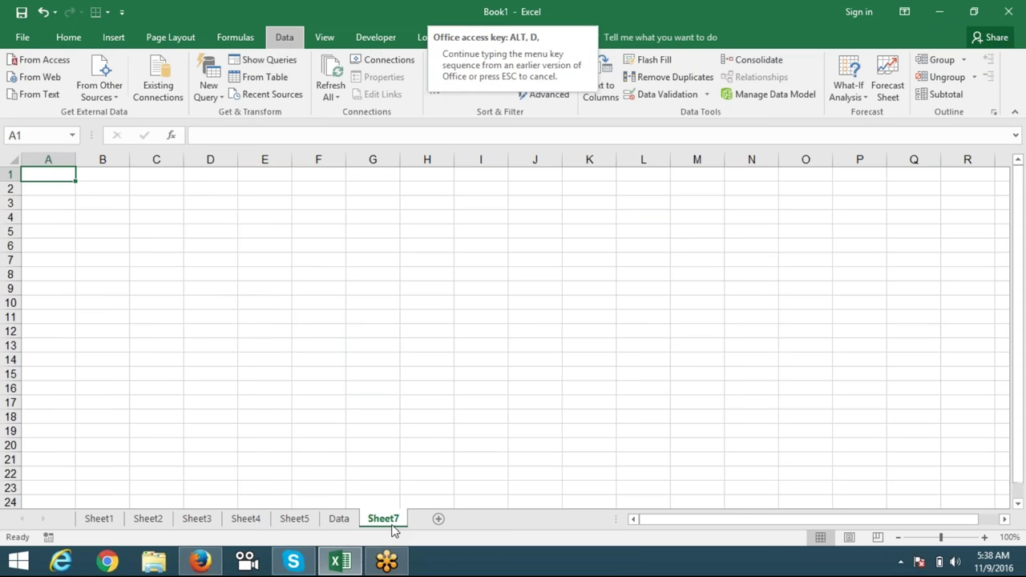
pyautogui.press('p')
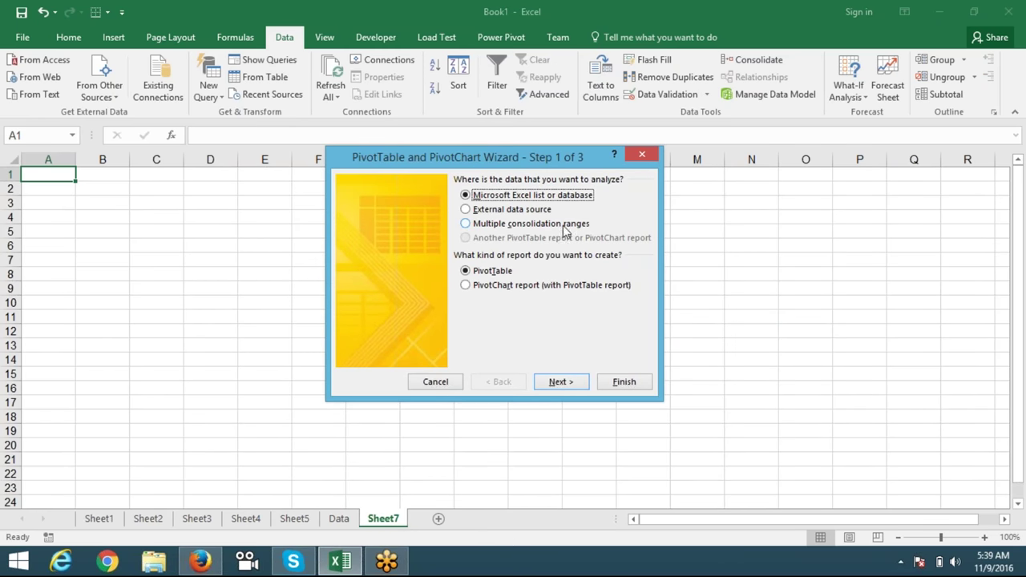
# - Choose multiple consolidation ranges with a single page field and add Sheet1's A1:B18
pyautogui.click(464, 225)
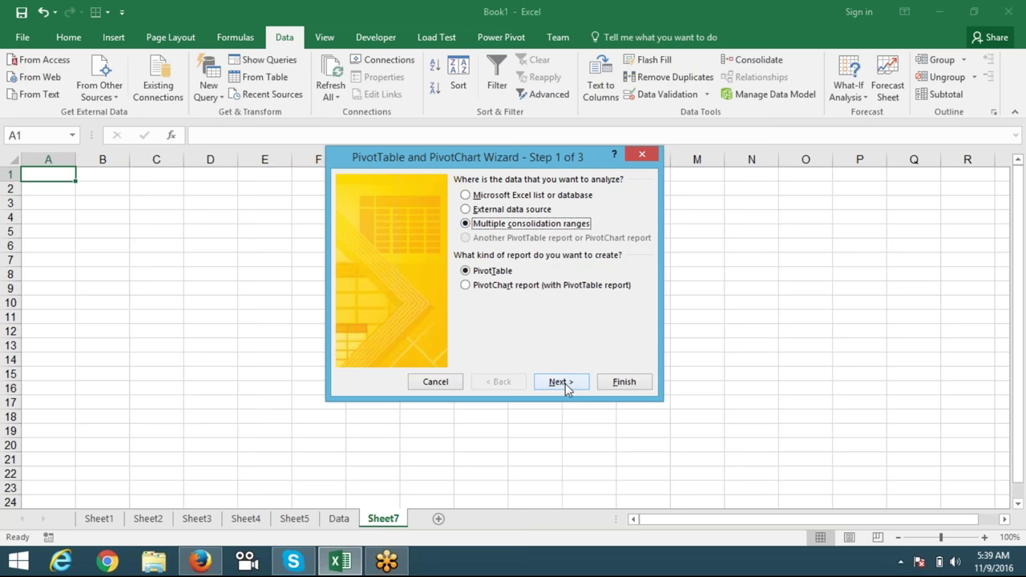
pyautogui.click(563, 383)
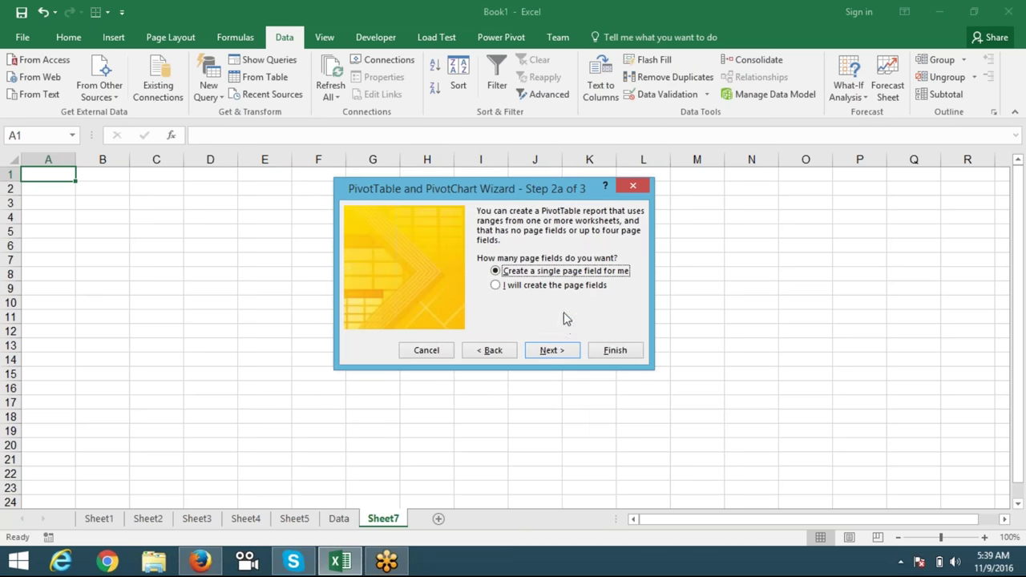
pyautogui.click(550, 353)
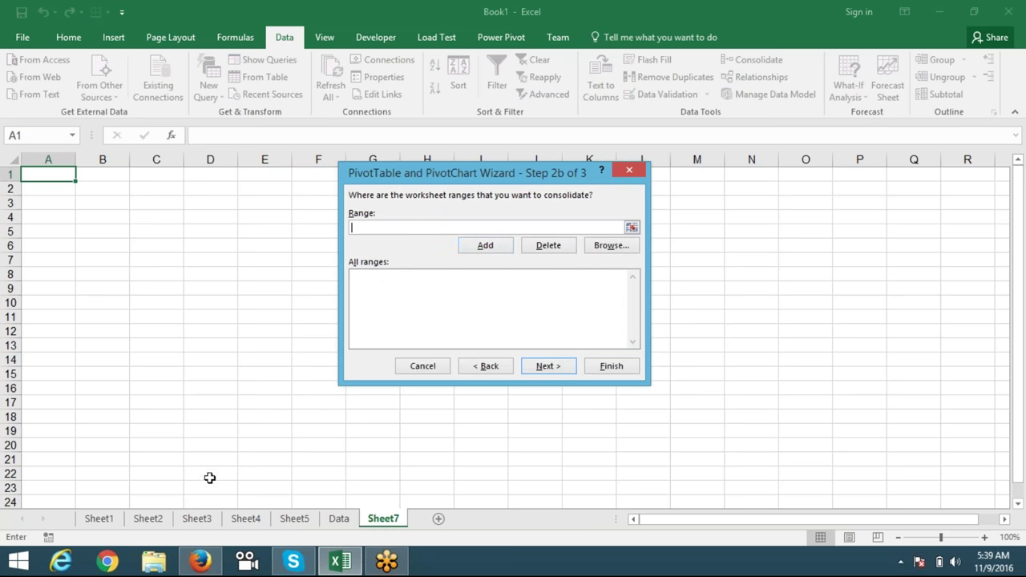
pyautogui.click(100, 523)
pyautogui.click(41, 172)
pyautogui.moveTo(40, 172); pyautogui.dragTo(120, 417)
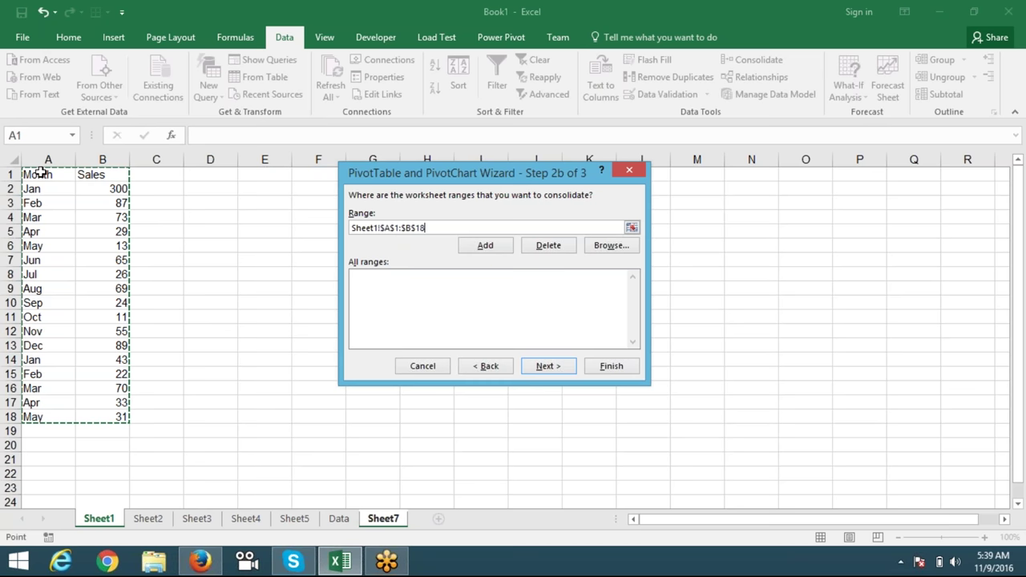
pyautogui.click(485, 245)
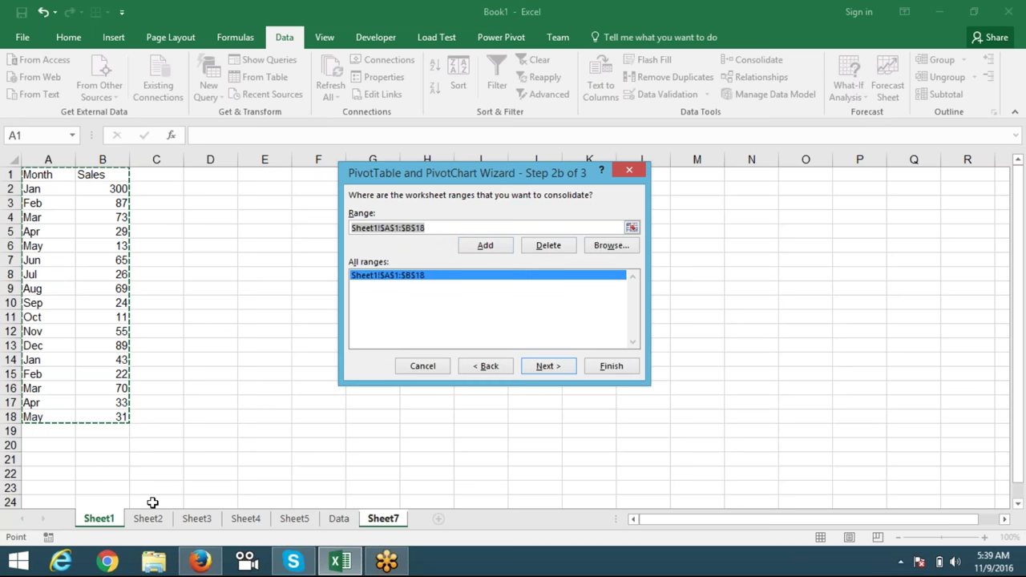
# - Add the A1:B18 ranges of Sheet2 through Sheet5 and advance to the report location step
pyautogui.click(148, 518)
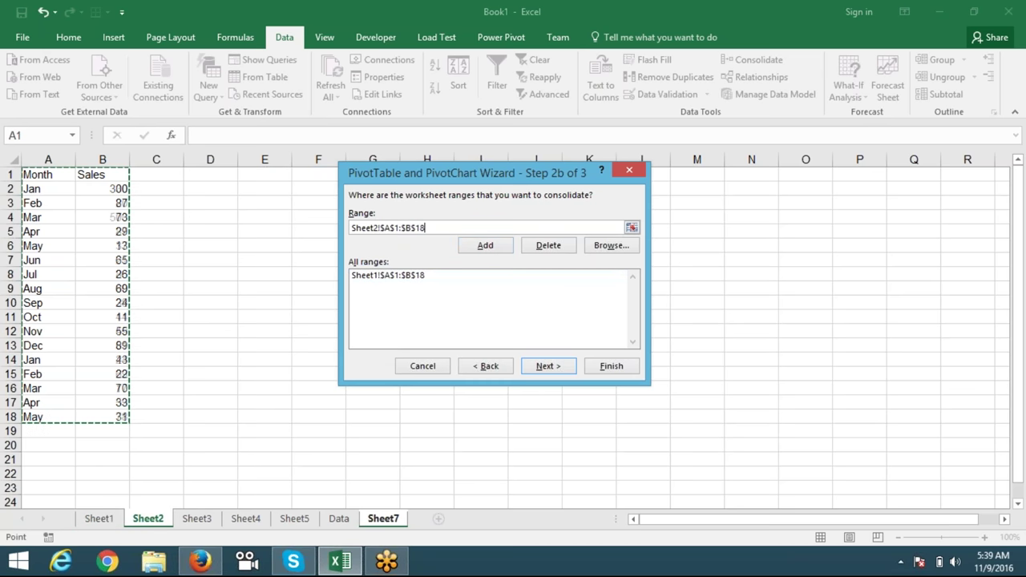
pyautogui.click(485, 246)
pyautogui.click(212, 520)
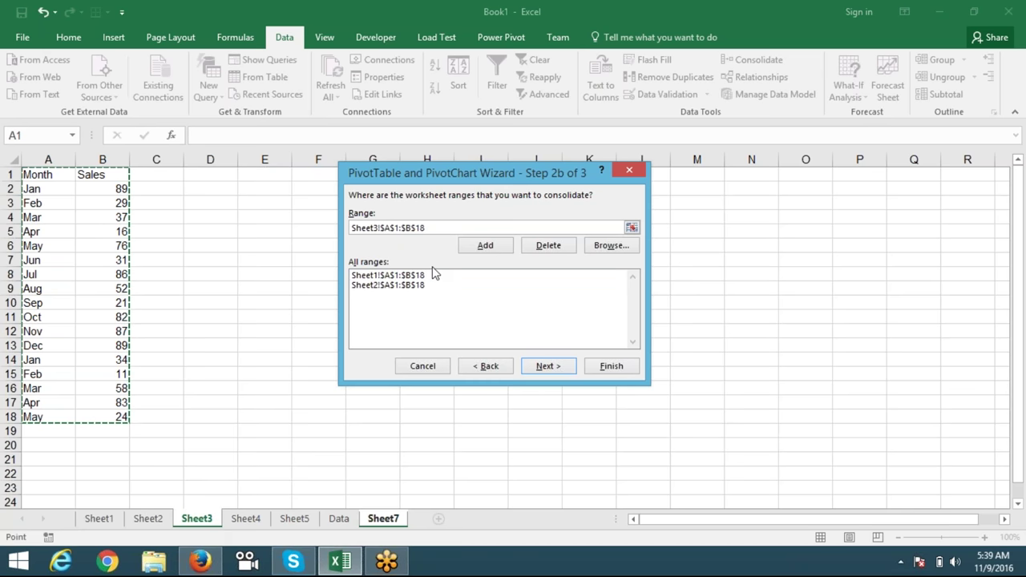
pyautogui.click(479, 245)
pyautogui.click(246, 519)
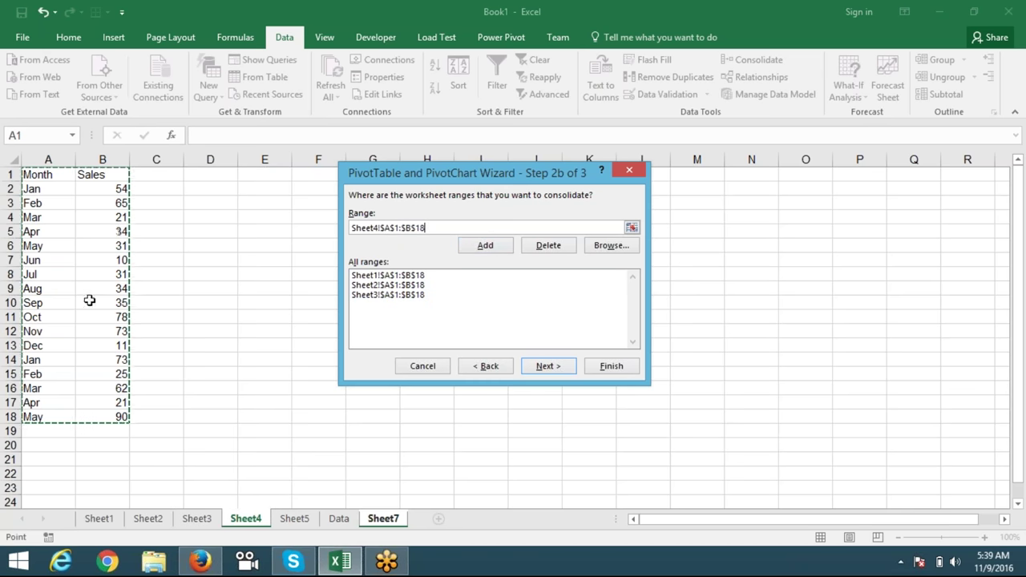
pyautogui.click(499, 248)
pyautogui.click(294, 518)
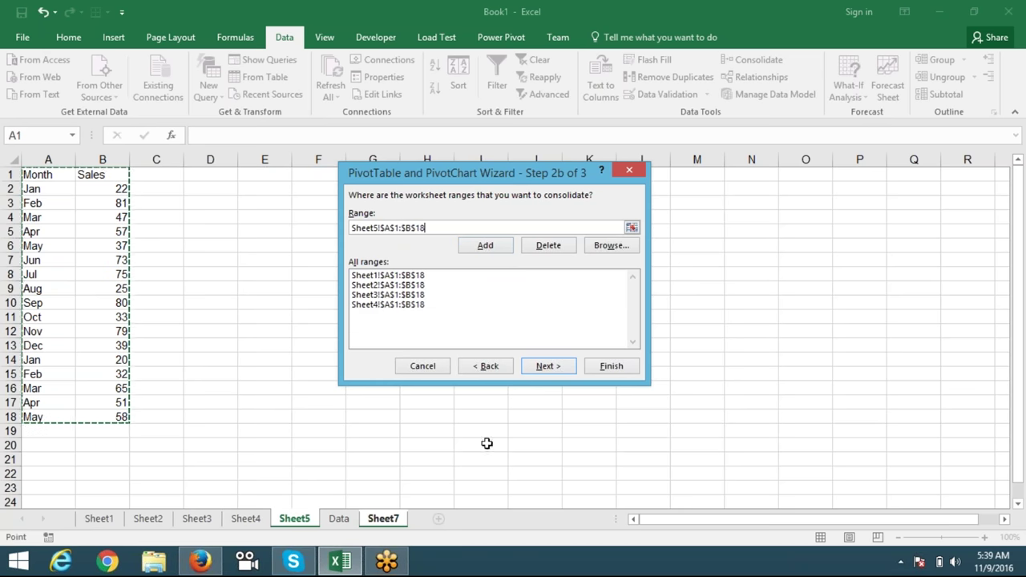
pyautogui.click(488, 246)
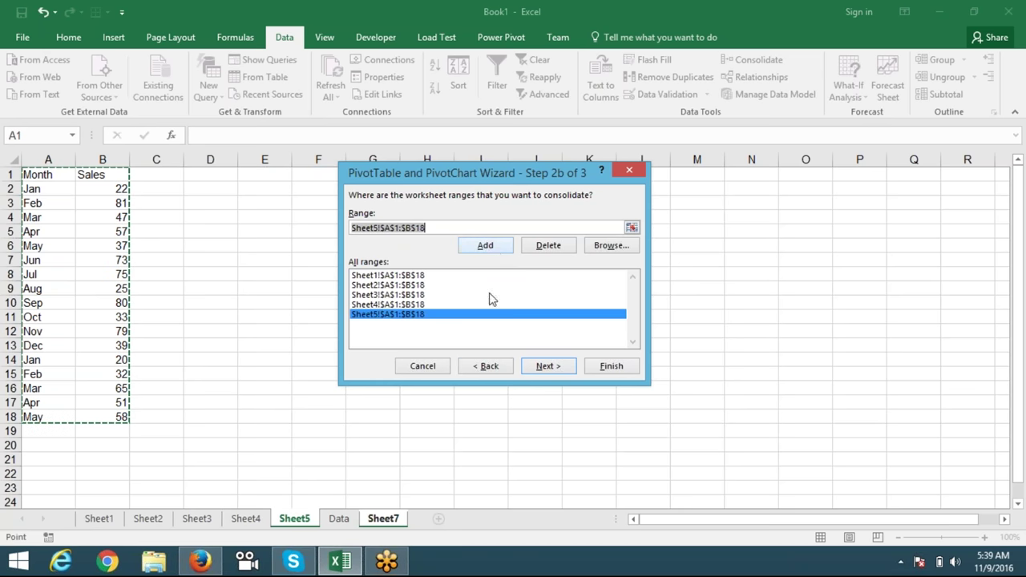
pyautogui.click(545, 366)
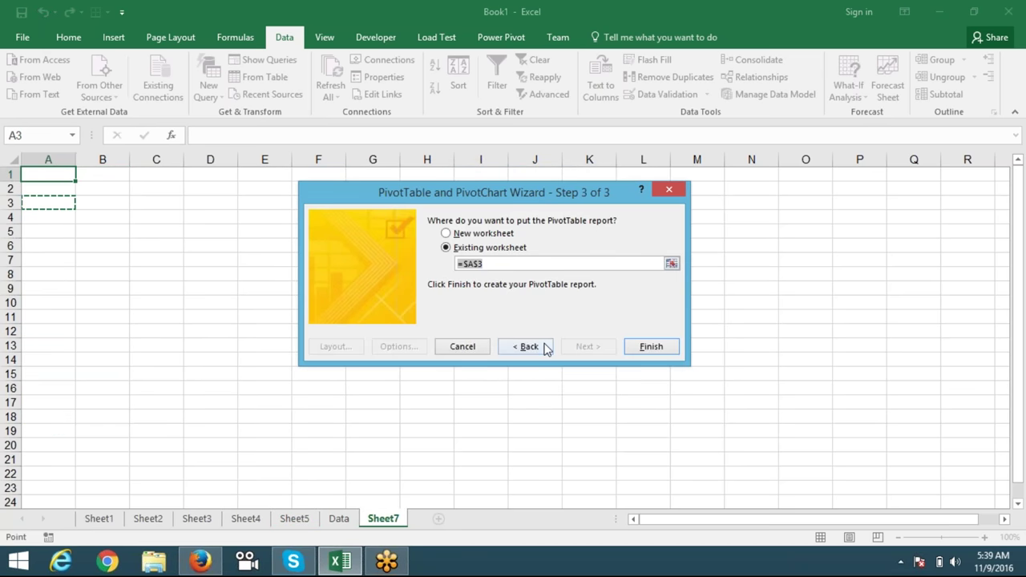
# - Create the PivotTable at A3 of Sheet7, review the Apr–Mar month values, and check the Page1 filter
pyautogui.click(641, 348)
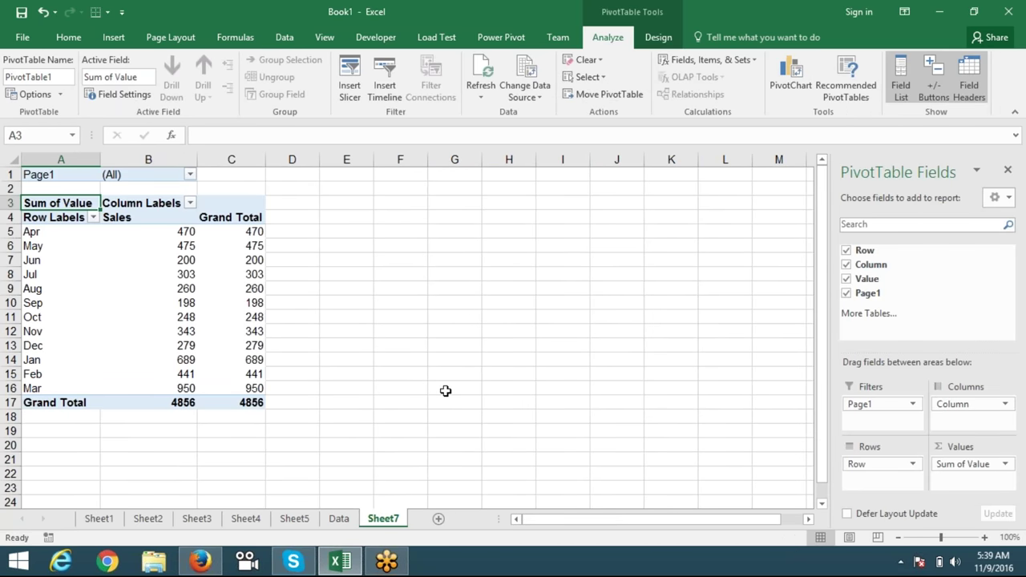
pyautogui.click(431, 387)
pyautogui.moveTo(75, 231); pyautogui.dragTo(69, 370)
pyautogui.moveTo(178, 231); pyautogui.dragTo(177, 374)
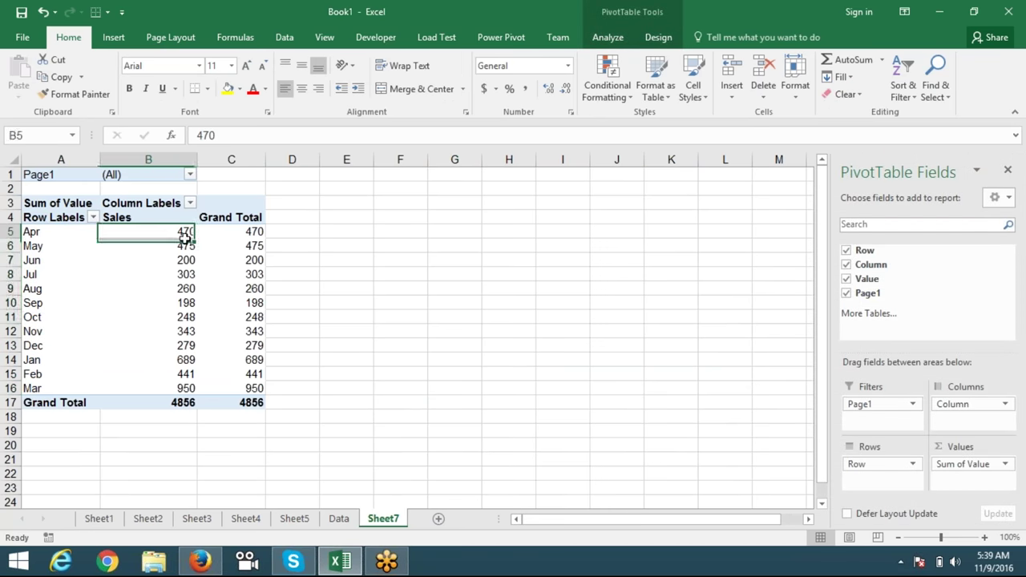
pyautogui.moveTo(240, 245); pyautogui.dragTo(240, 375)
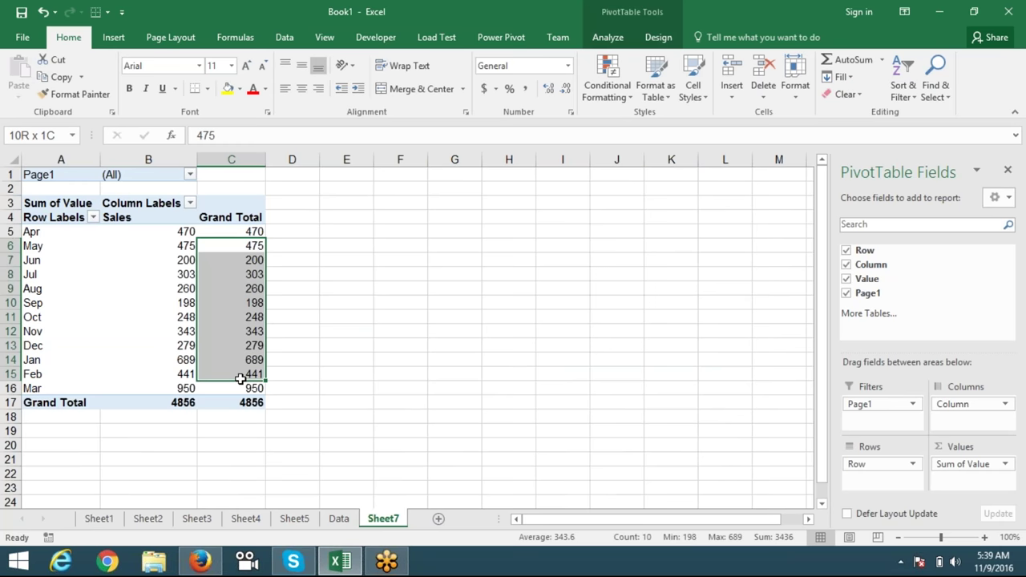
pyautogui.click(189, 174)
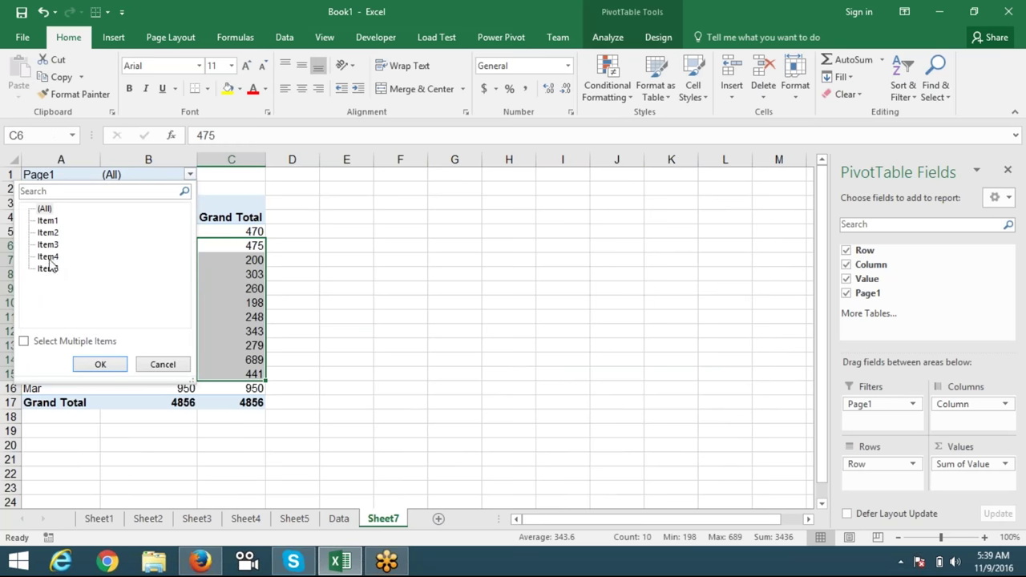
# - Move the Page1 field from Filters to Rows, trying then undoing a rename of Item1 to Sheet1
pyautogui.press('Escape')
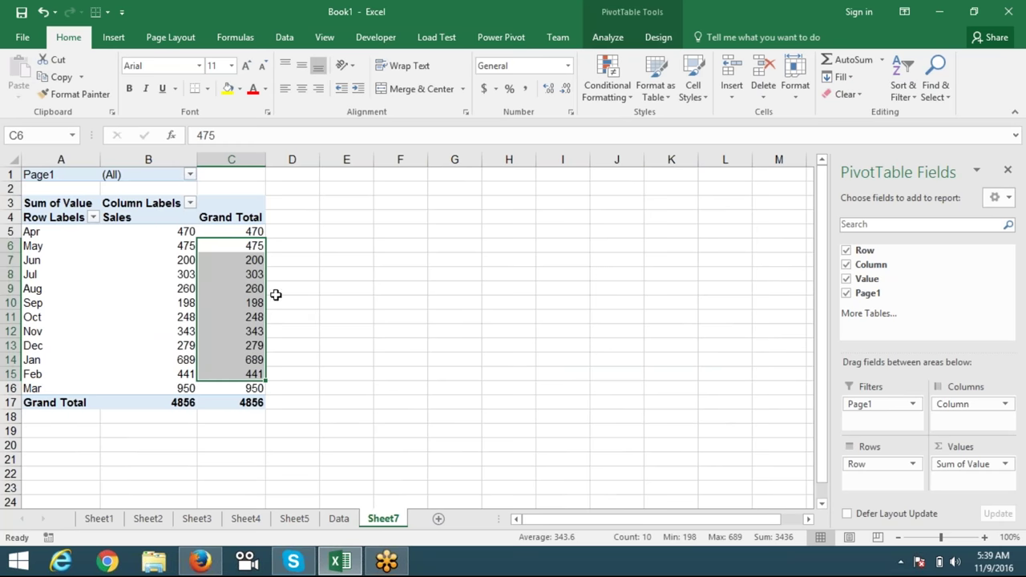
pyautogui.moveTo(874, 404); pyautogui.dragTo(873, 473)
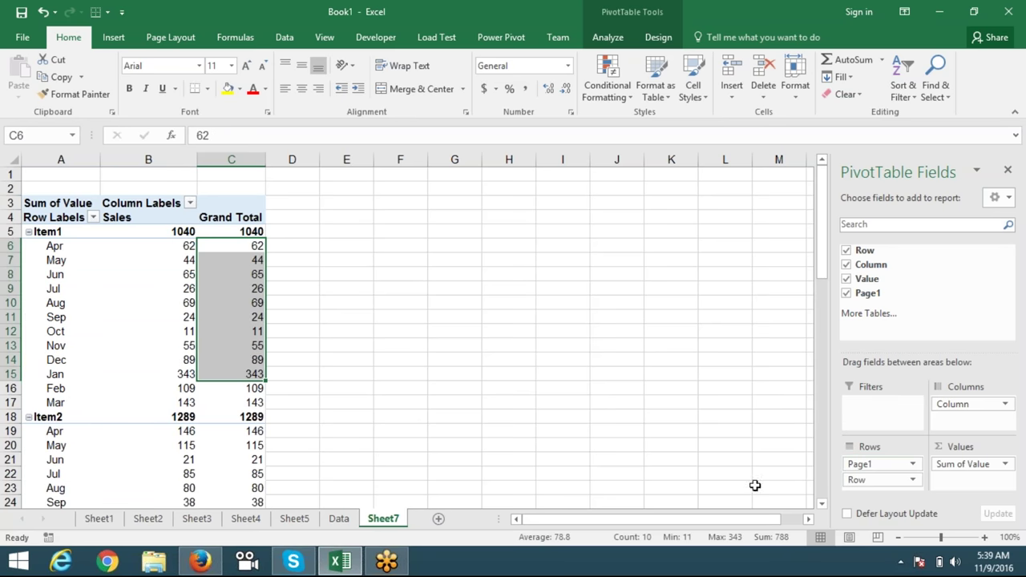
pyautogui.click(71, 233)
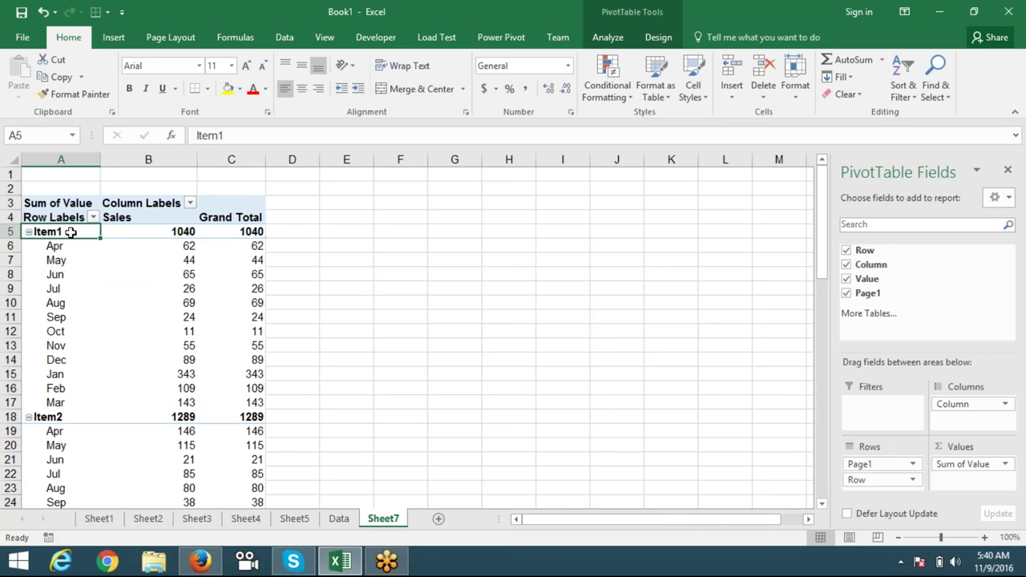
pyautogui.moveTo(161, 315)
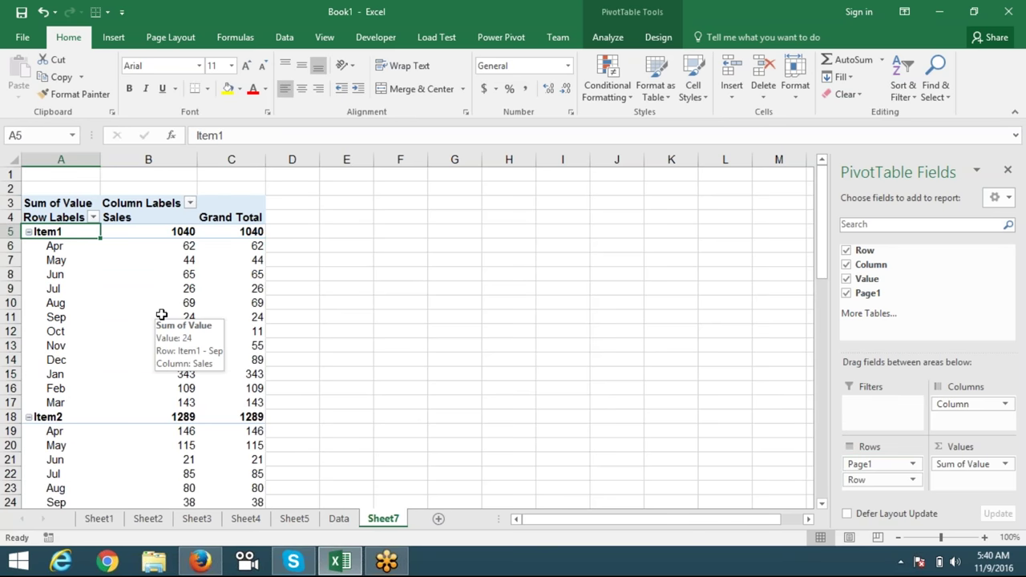
pyautogui.write('S')
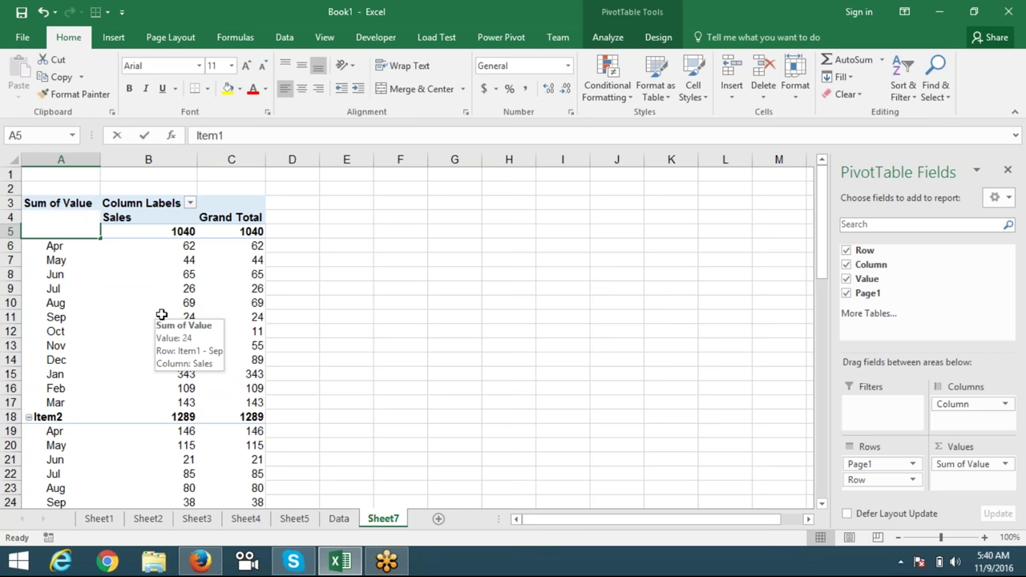
pyautogui.write('heet1')
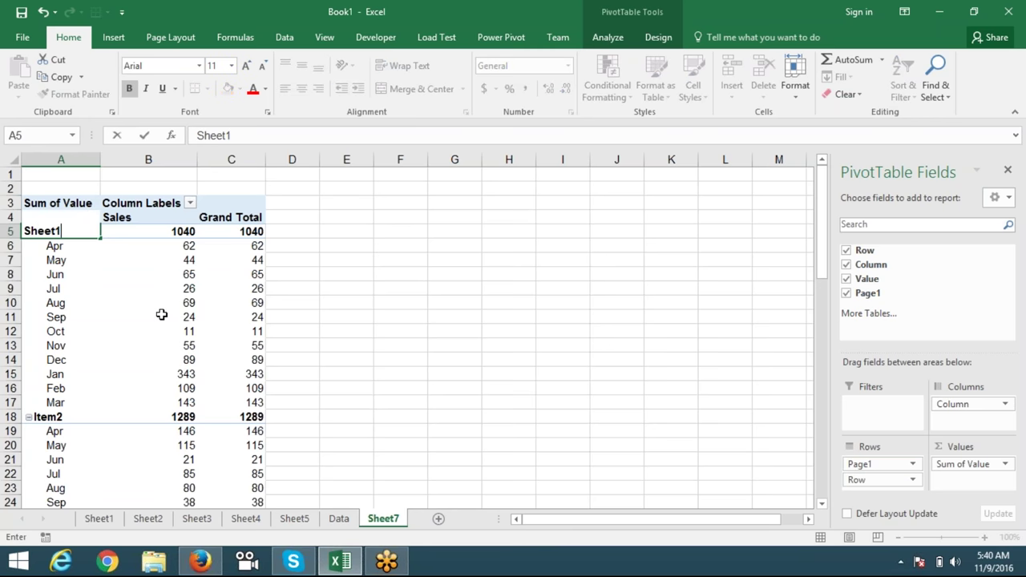
pyautogui.press('Return')
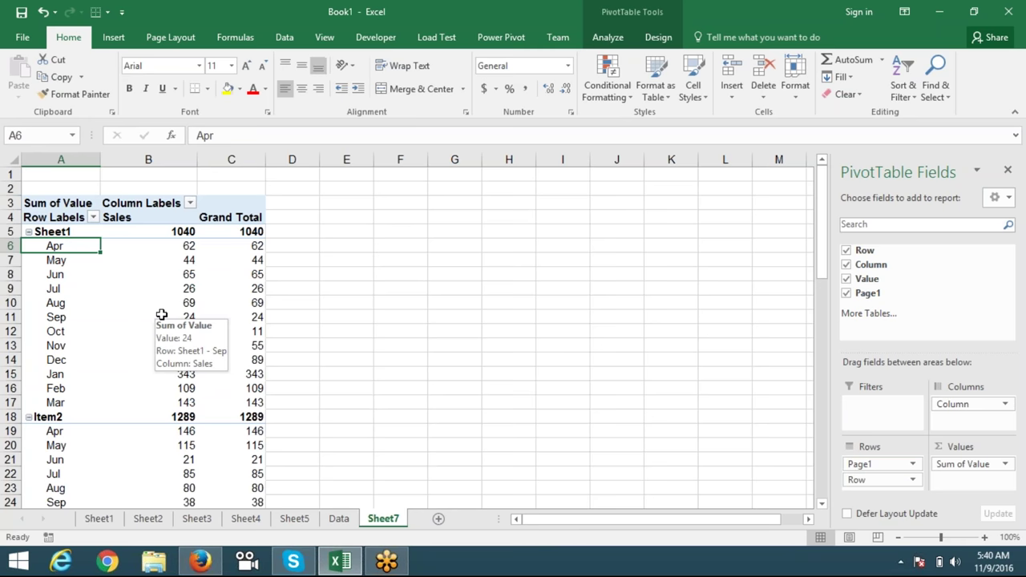
pyautogui.hotkey('ctrl', 'z')
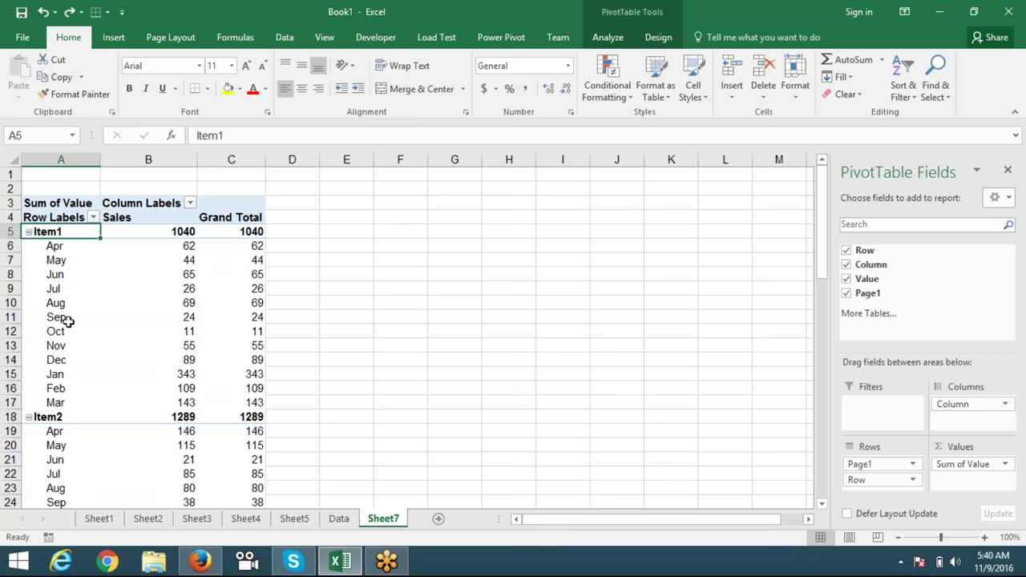
# - Collapse all items to their totals of 1040, 1289, 905, 748 and 874
pyautogui.click(28, 231)
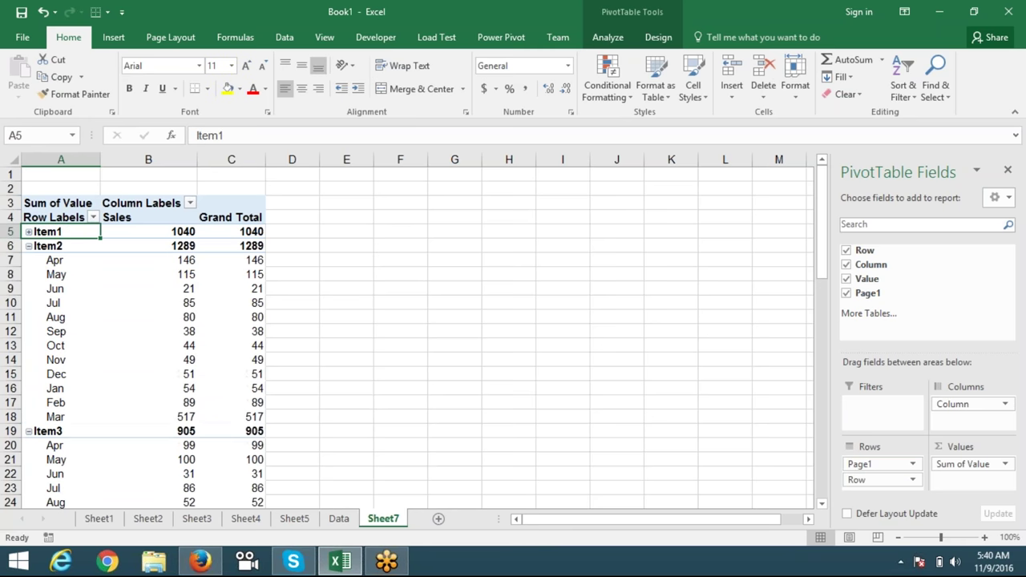
pyautogui.click(618, 42)
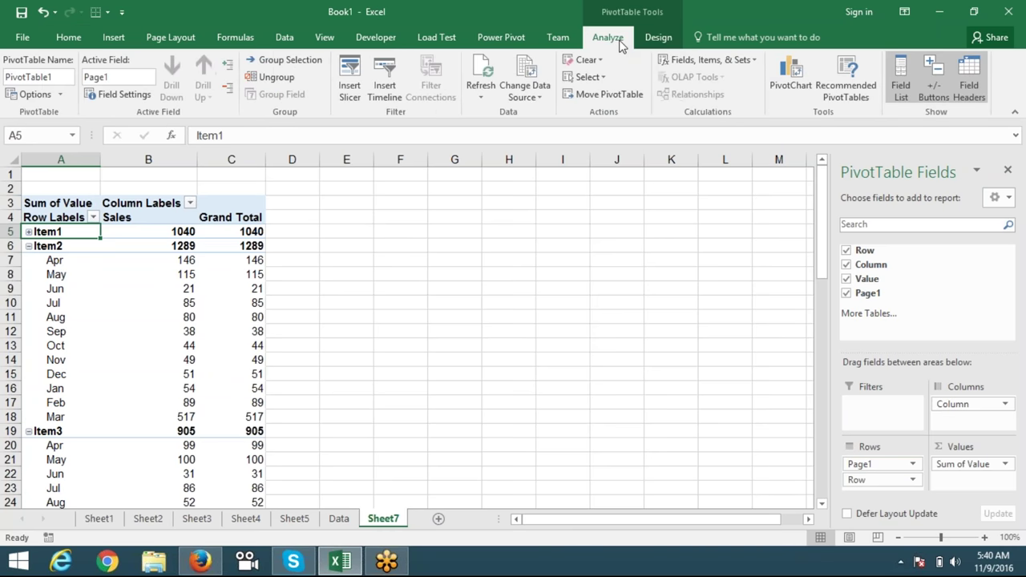
pyautogui.click(227, 89)
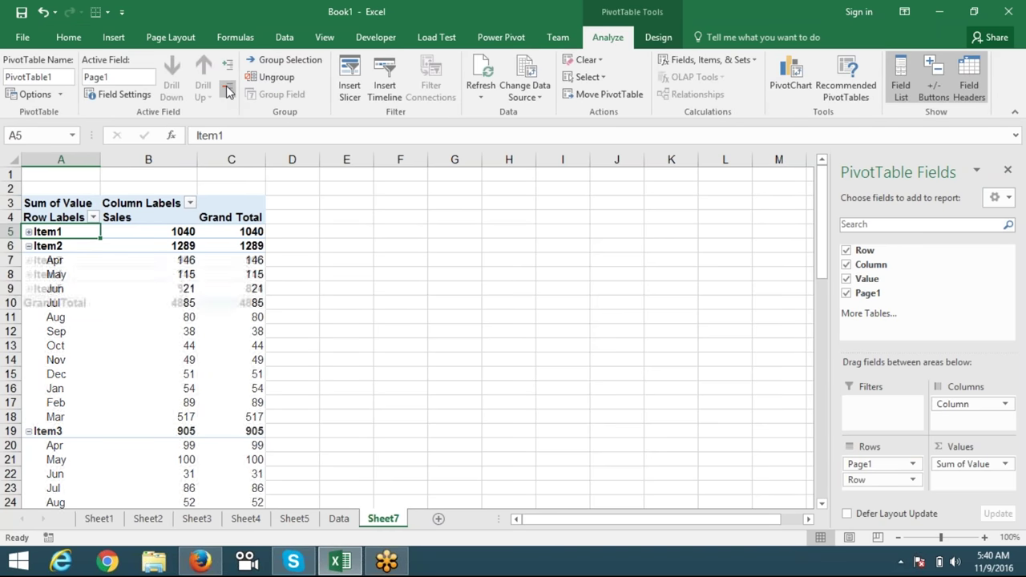
pyautogui.click(228, 64)
pyautogui.click(228, 89)
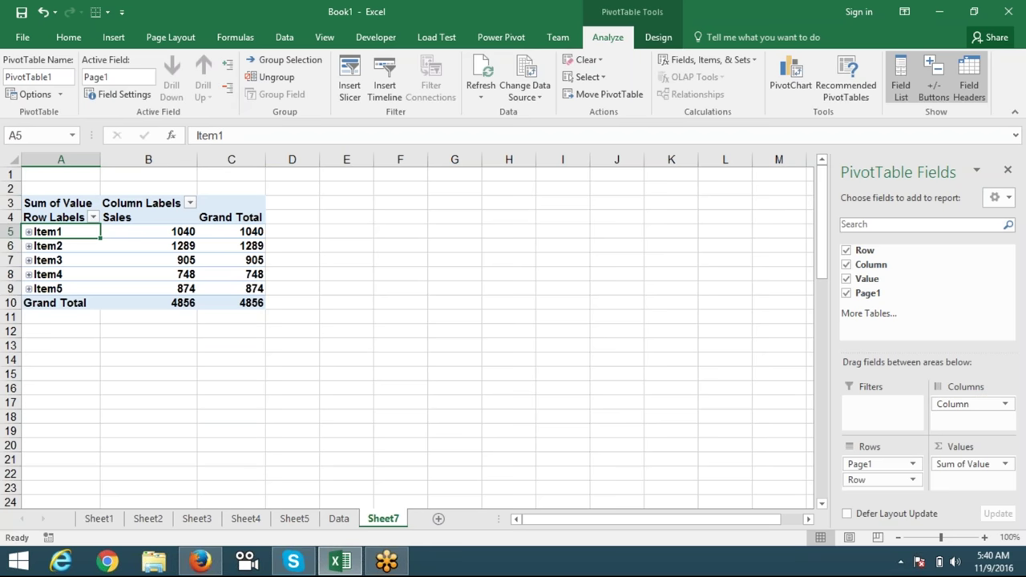
# - Remove the Column field and lay Item1–Item5 across the columns against month rows
pyautogui.moveTo(973, 404); pyautogui.dragTo(961, 312)
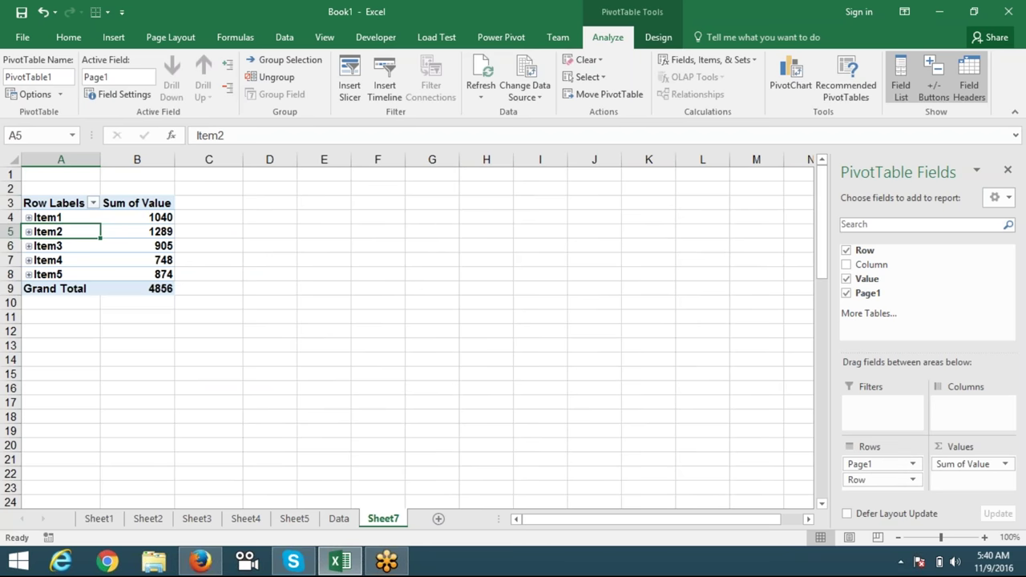
pyautogui.moveTo(873, 463); pyautogui.dragTo(969, 404)
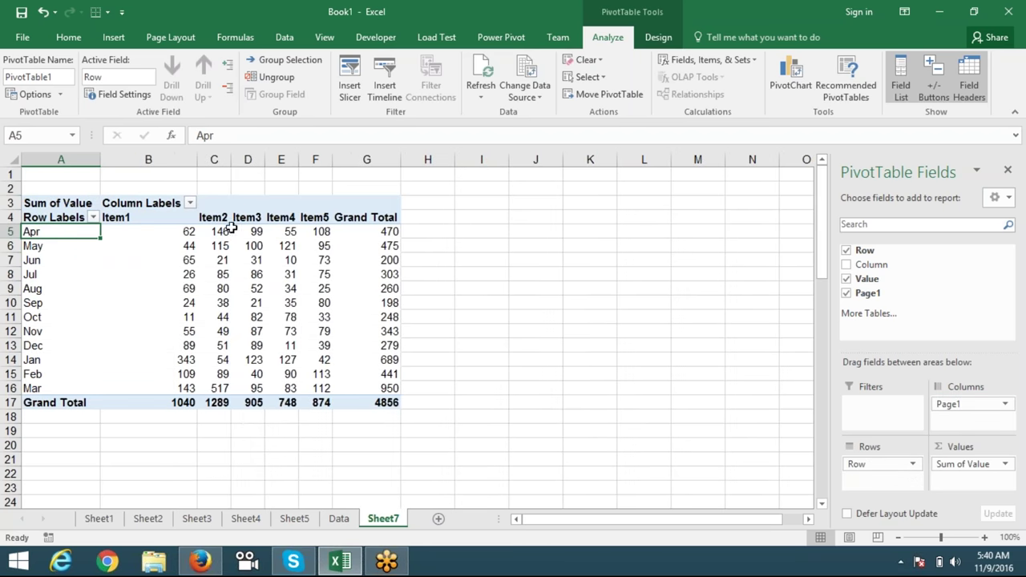
pyautogui.moveTo(186, 233)
pyautogui.mouseDown()
pyautogui.moveTo(316, 331)
pyautogui.moveTo(315, 388)
pyautogui.mouseUp()
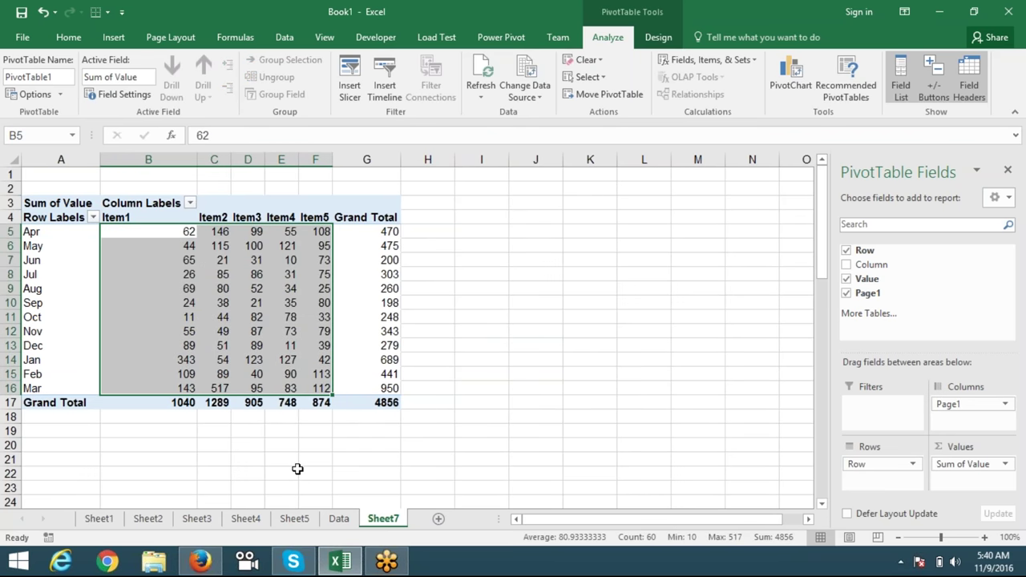
pyautogui.click(298, 469)
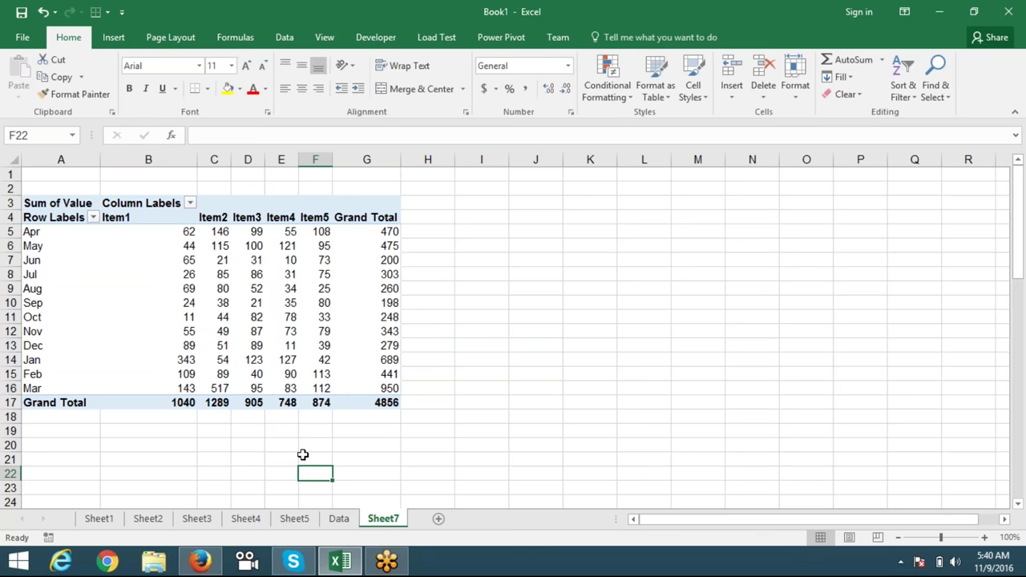
# - Minimize Excel with Windows+D to reveal the Dashboard Training desktop
pyautogui.press('super+d')
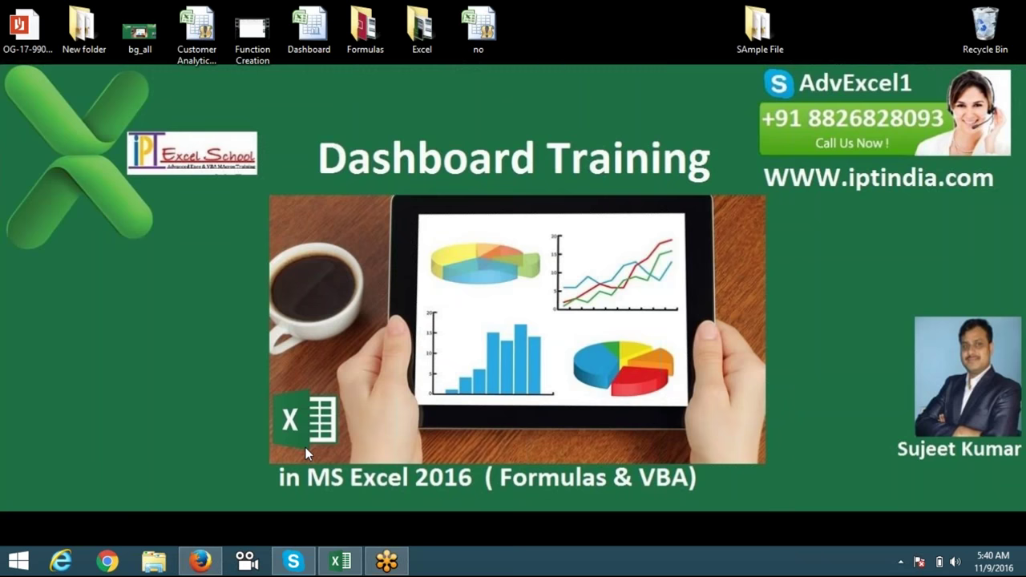